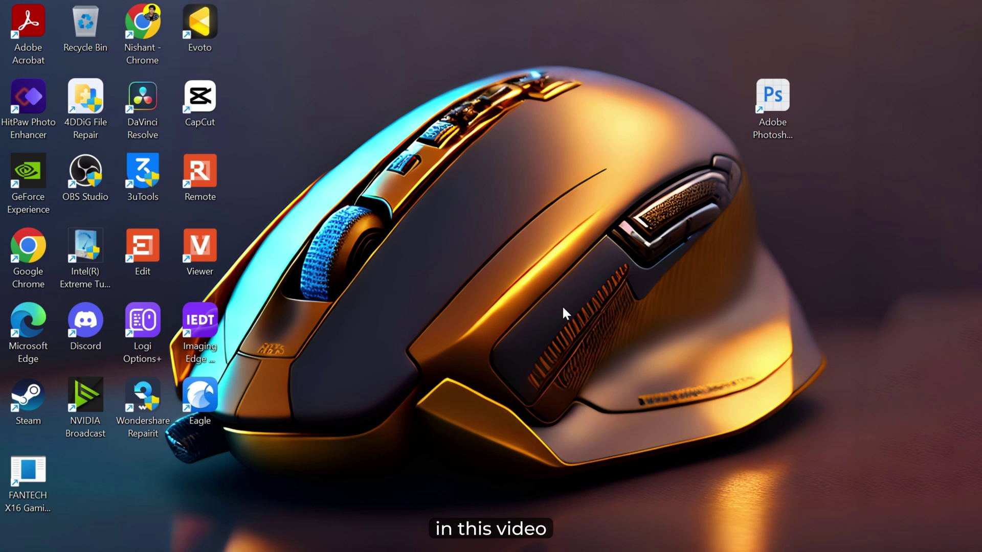
# Launch Adobe Photoshop (Beta) from its Windows desktop shortcut.
pyautogui.doubleClick(775, 105)
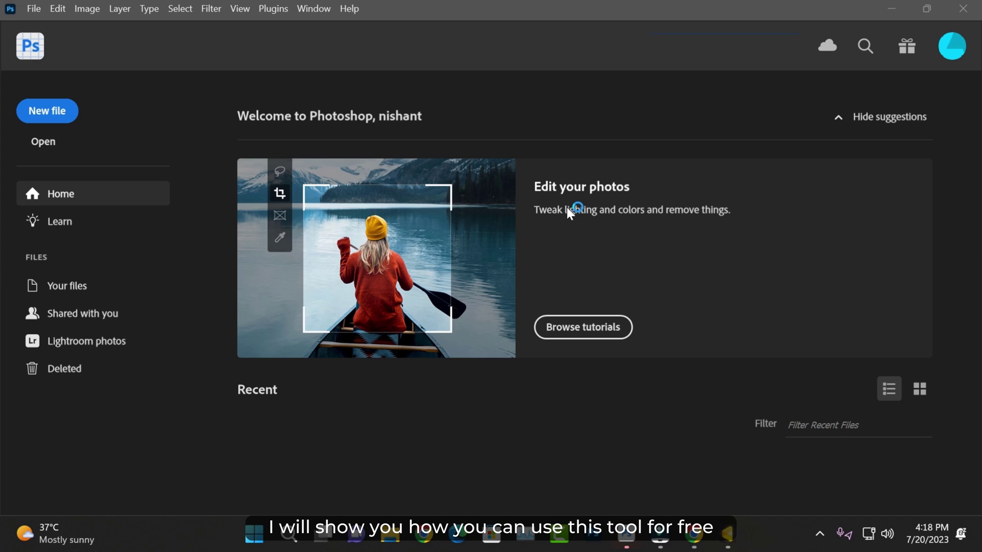
# Maximize Photoshop and open men.jpg from the photoshop beta folder.
pyautogui.click(619, 534)
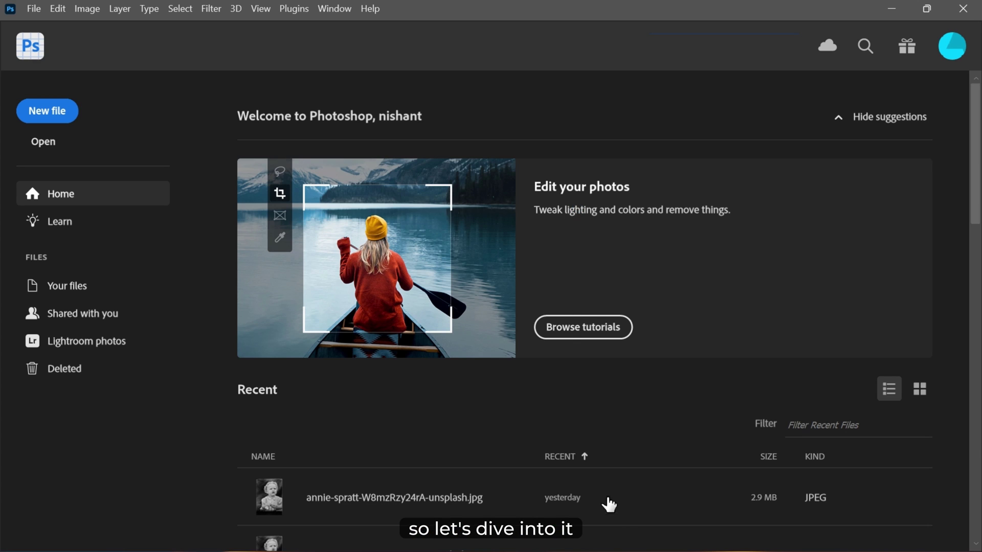
pyautogui.click(43, 142)
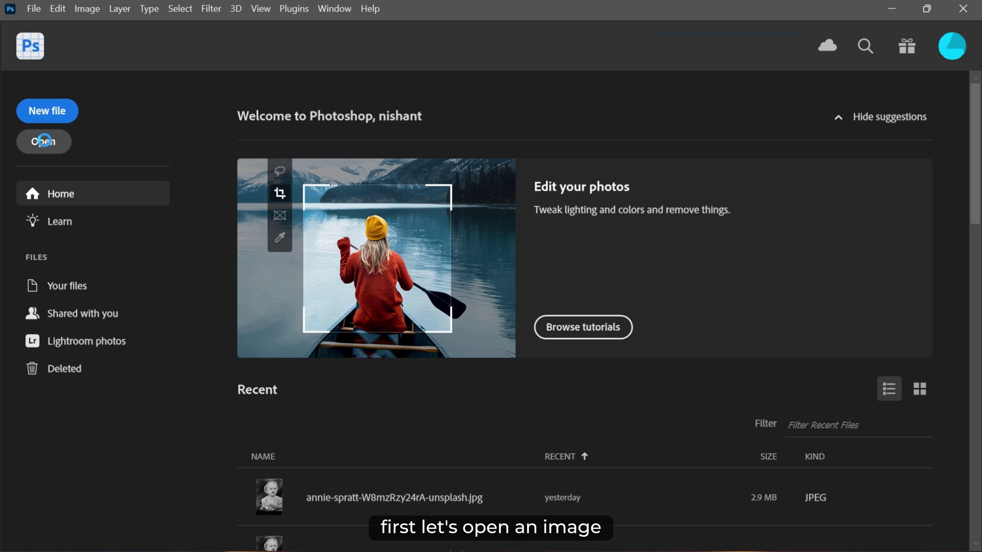
pyautogui.click(338, 135)
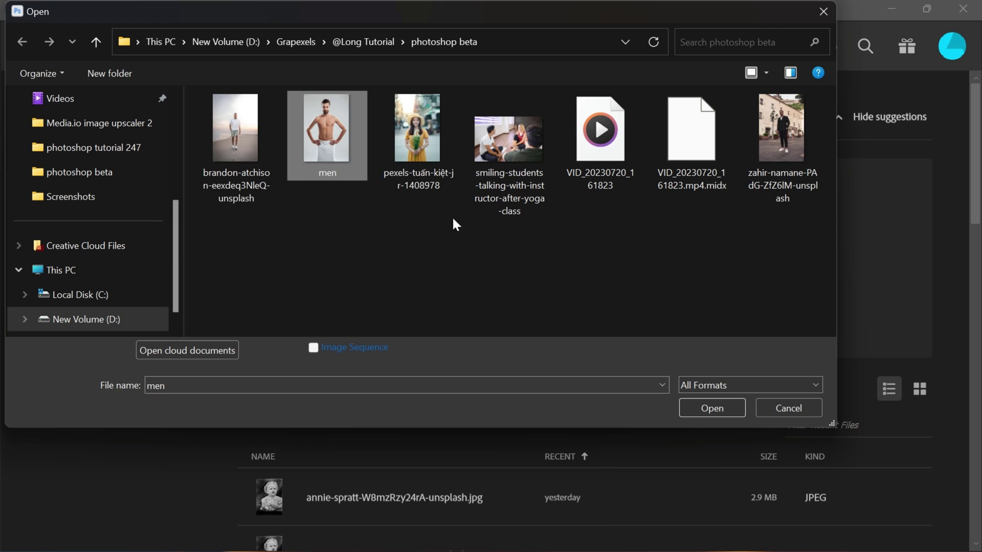
pyautogui.click(707, 405)
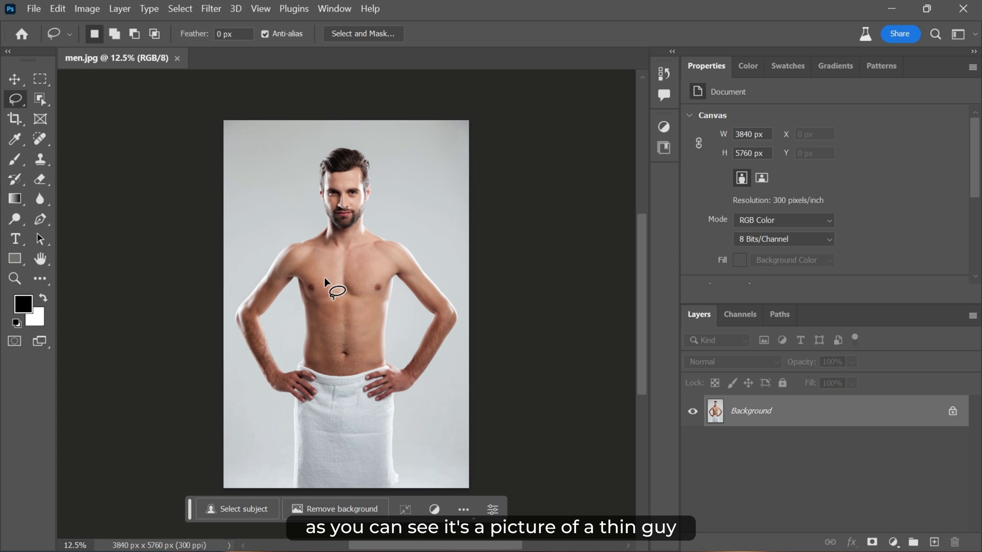
# Zoom into the men.jpg photo and switch to the Lasso Tool.
pyautogui.scroll(1, 323, 276)
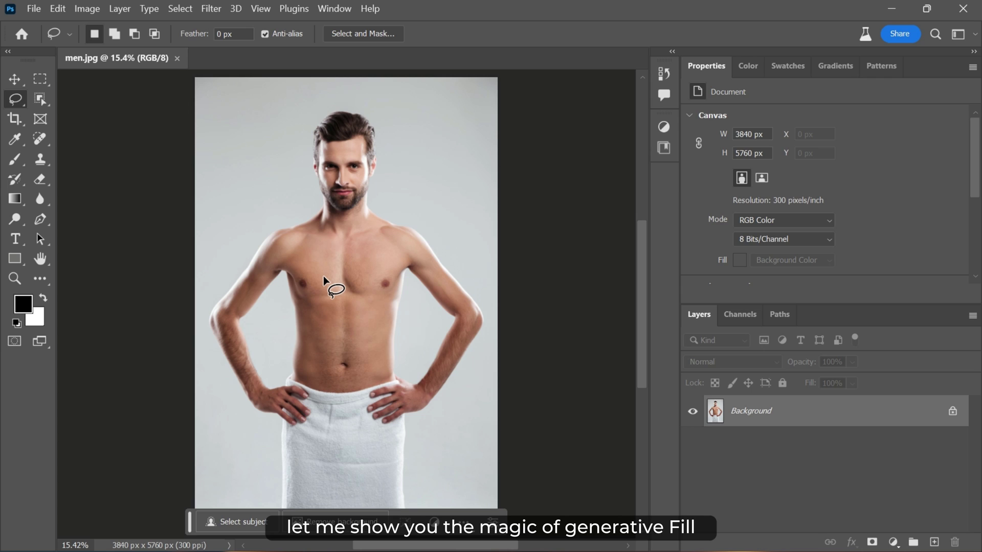
pyautogui.click(7, 97)
pyautogui.click(82, 100)
pyautogui.scroll(2, 382, 259)
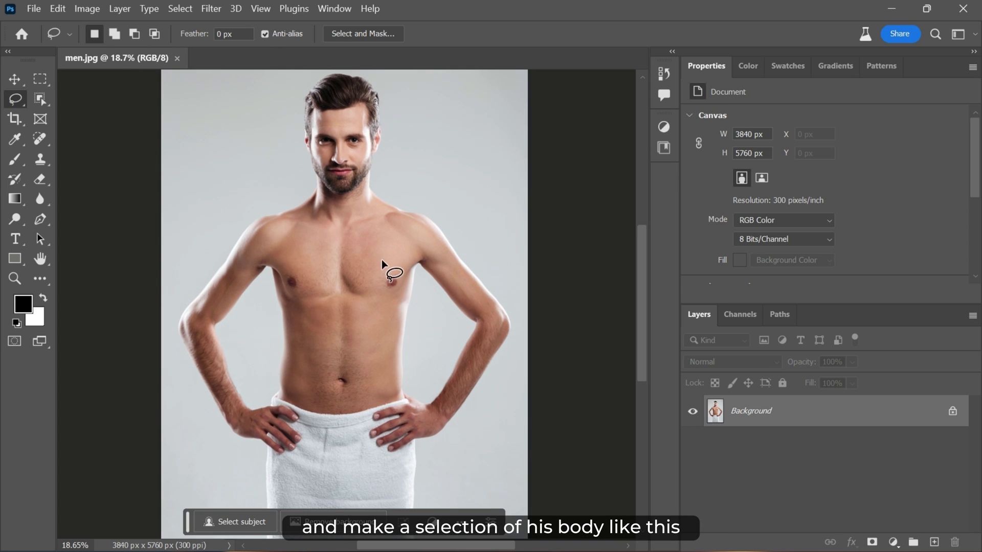
# Lasso the man's torso and Generative Fill it with 'Fit body with six pack'.
pyautogui.moveTo(285, 405); pyautogui.dragTo(243, 414)
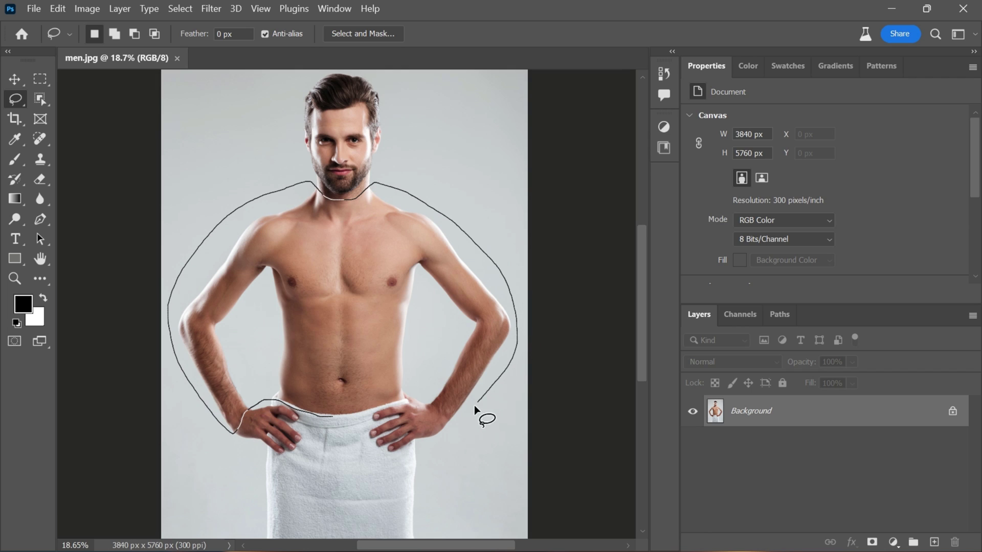
pyautogui.moveTo(378, 407); pyautogui.dragTo(382, 403)
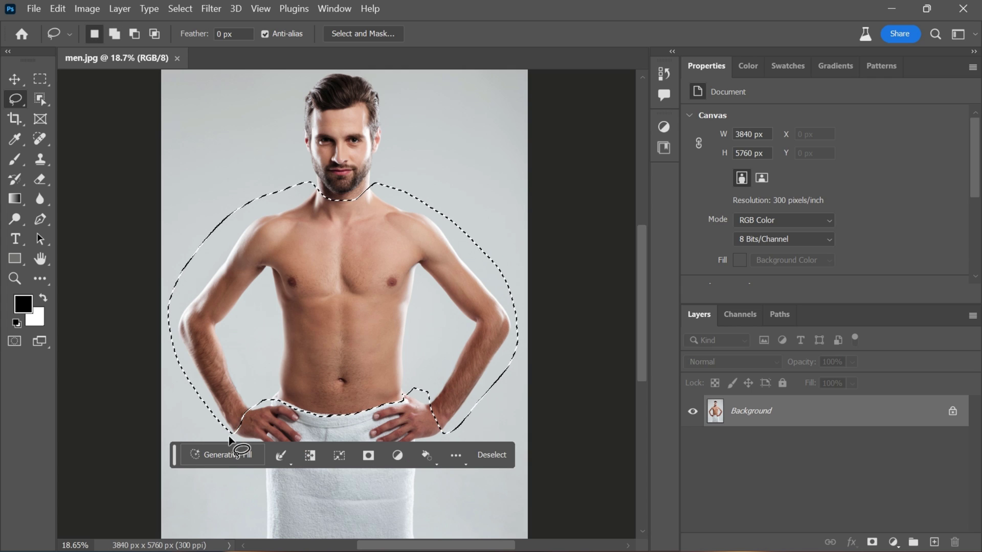
pyautogui.click(222, 455)
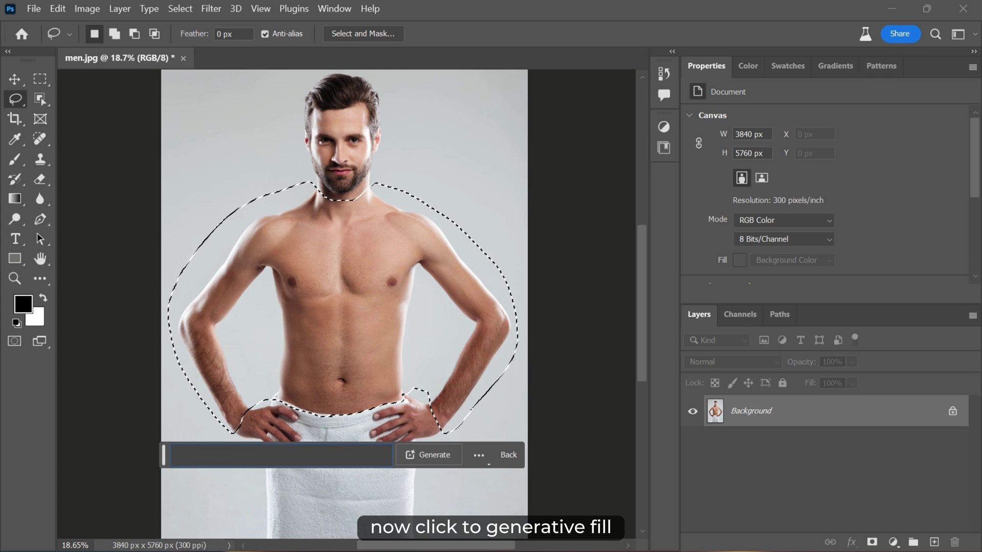
pyautogui.write('Fit body with six pack')
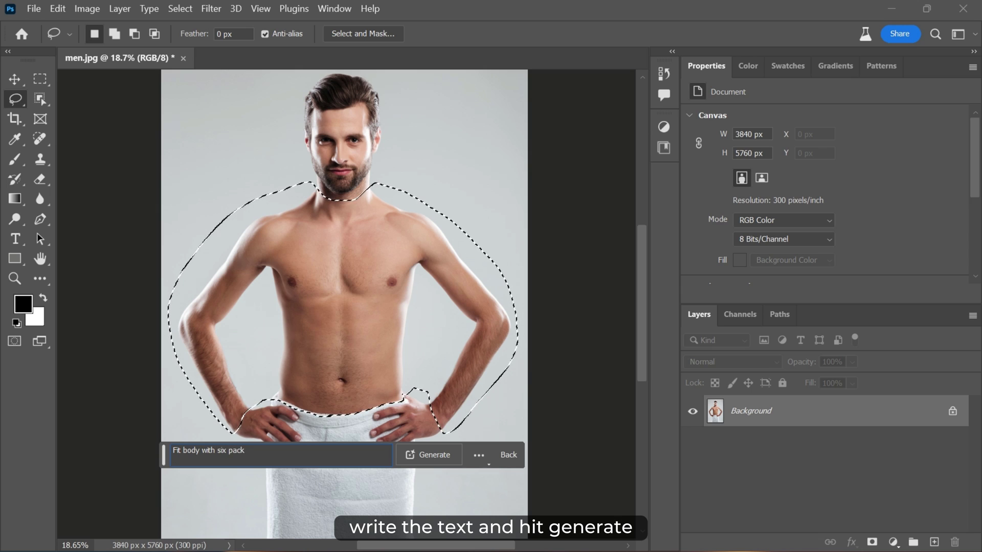
pyautogui.click(427, 452)
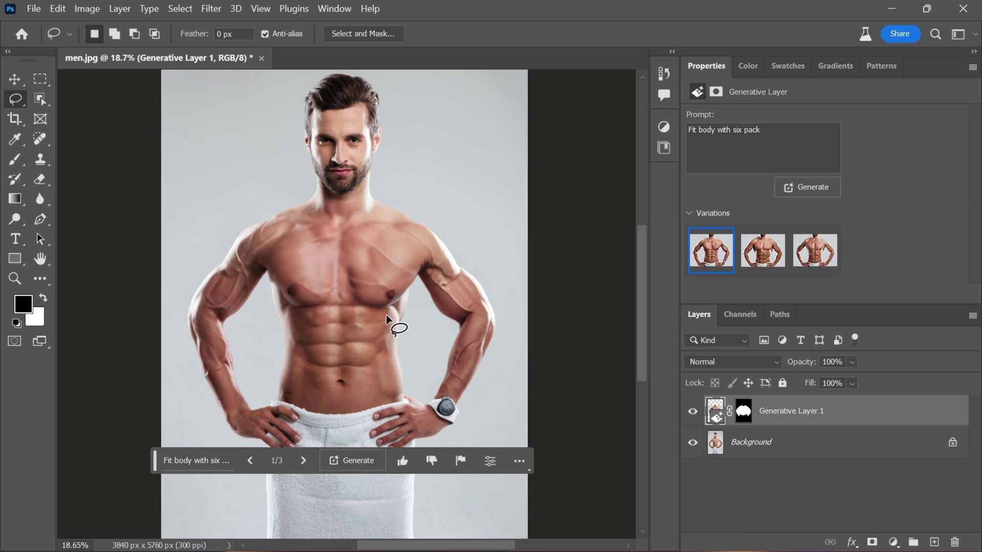
# Keep the second six-pack variation and toggle the Background layer to compare before and after.
pyautogui.click(771, 249)
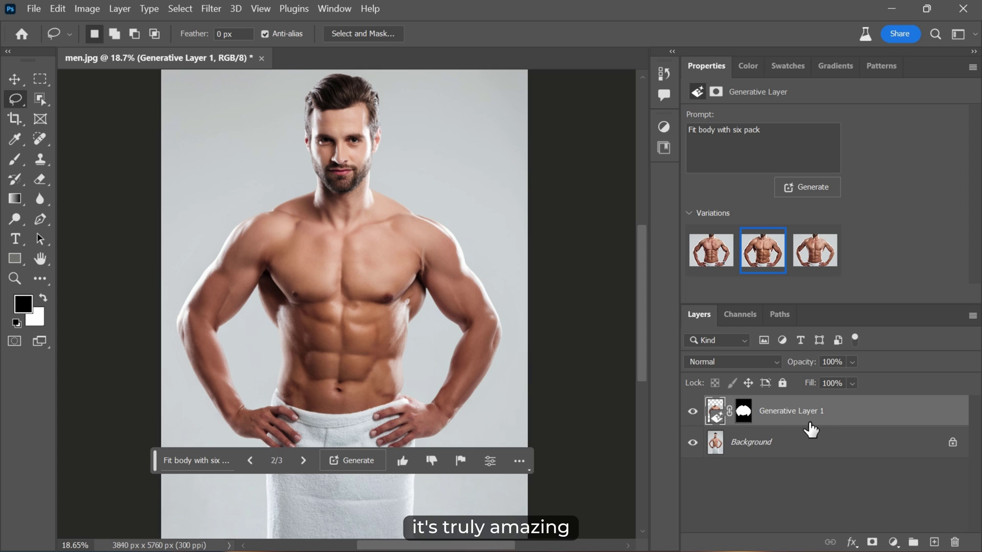
pyautogui.click(692, 442)
pyautogui.keyDown('alt'); pyautogui.click(693, 442); pyautogui.keyUp('alt')
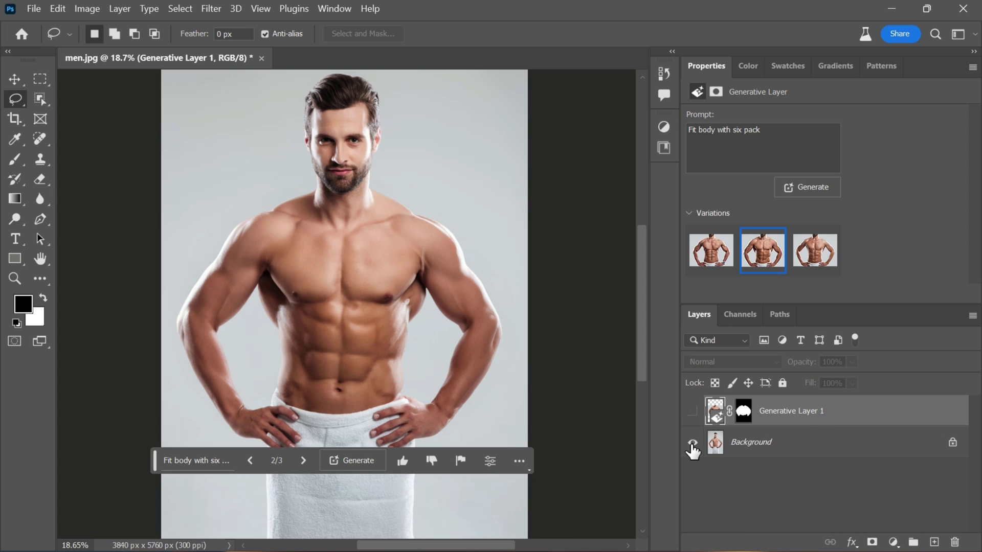
pyautogui.keyDown('alt'); pyautogui.click(692, 444); pyautogui.keyUp('alt')
pyautogui.keyDown('alt'); pyautogui.click(692, 444); pyautogui.keyUp('alt')
pyautogui.keyDown('alt'); pyautogui.click(693, 444); pyautogui.keyUp('alt')
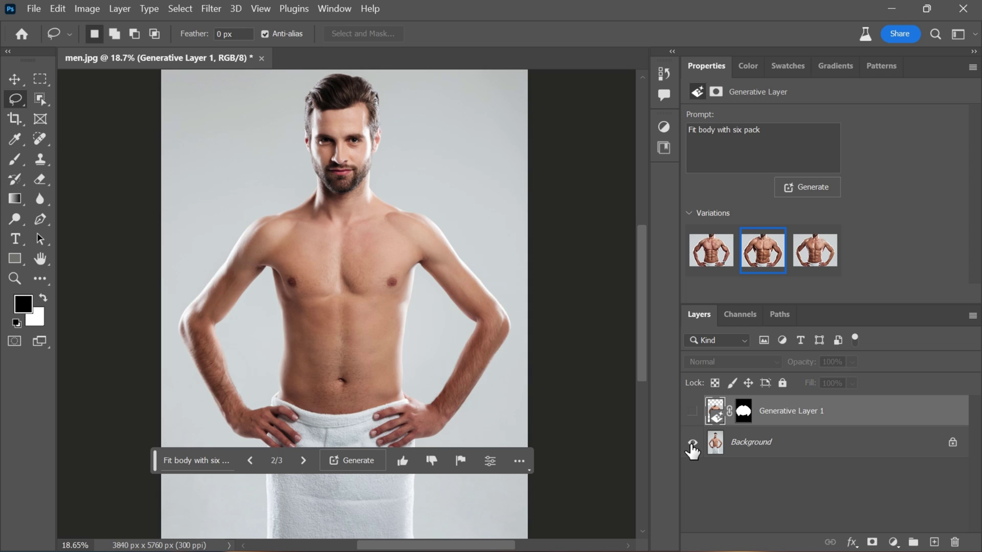
pyautogui.keyDown('alt'); pyautogui.click(692, 444); pyautogui.keyUp('alt')
pyautogui.press('v')
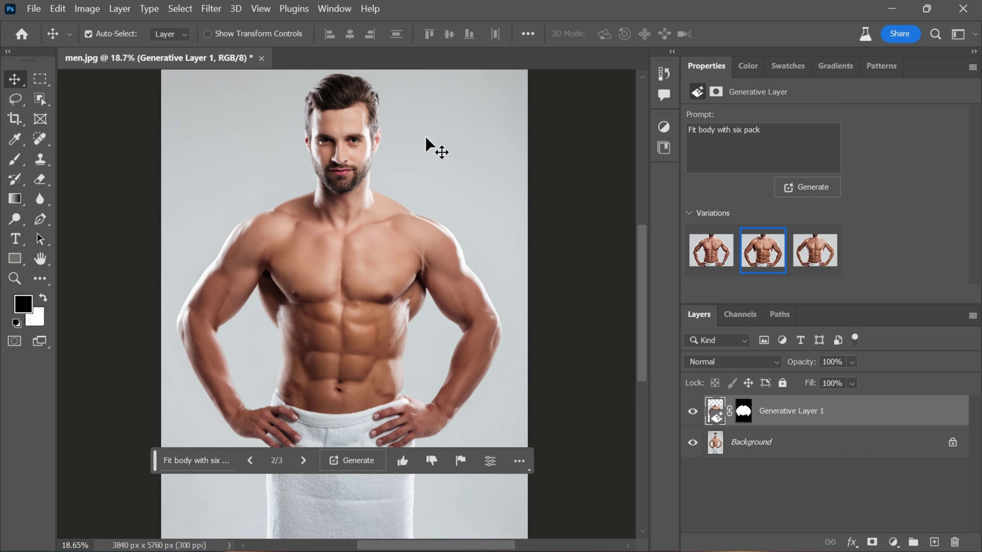
# Open smiling-students-talking-with-instructor-after-yoga-class.jpg from the Home screen.
pyautogui.click(27, 38)
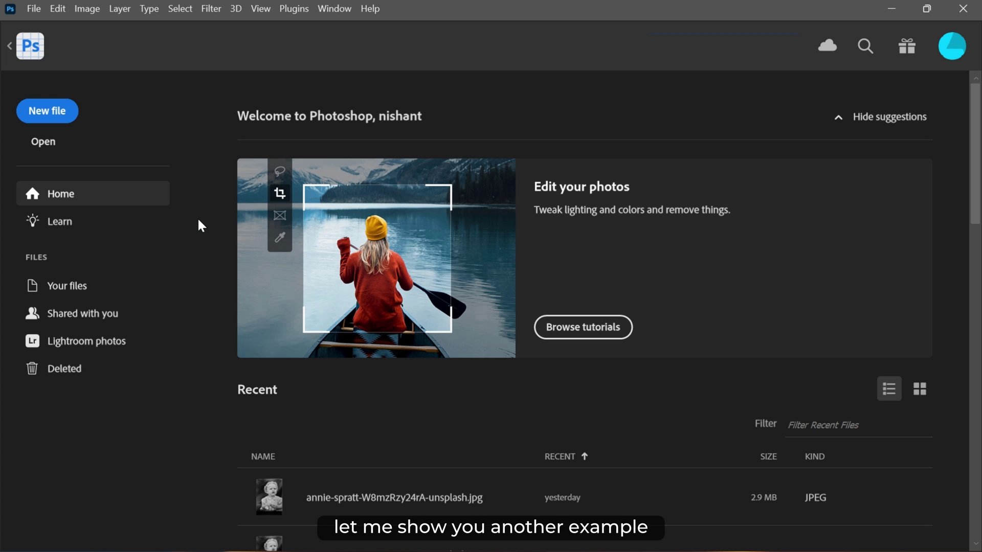
pyautogui.click(35, 146)
pyautogui.doubleClick(496, 151)
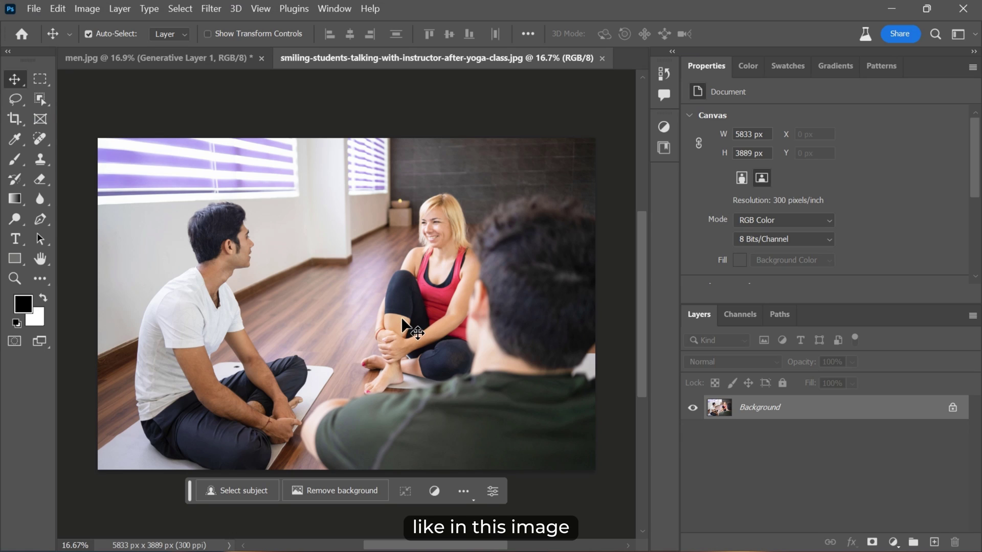
# Lasso-select the foreground man in the yoga photo and enter 'remove' as the Generative Fill prompt.
pyautogui.click(15, 100)
pyautogui.click(60, 103)
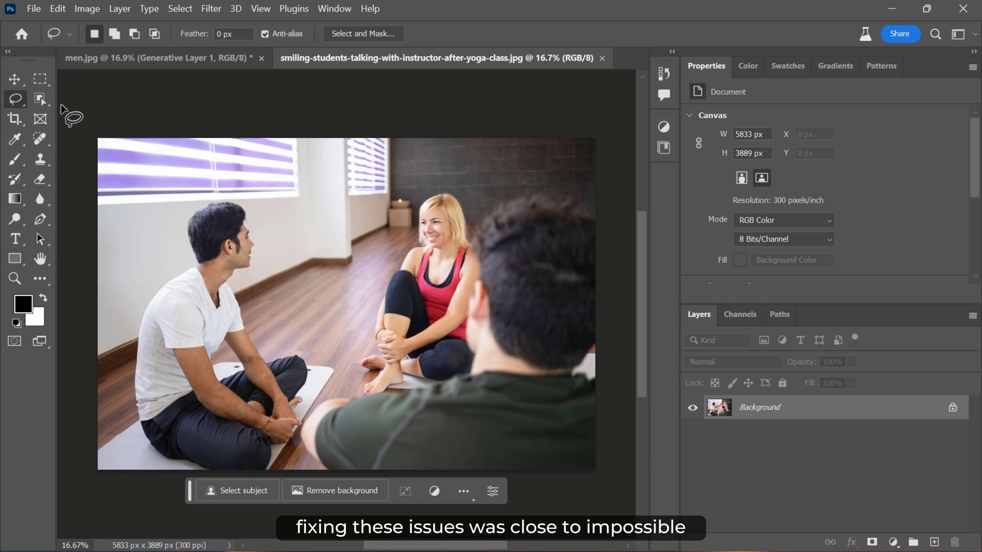
pyautogui.moveTo(597, 201); pyautogui.dragTo(554, 186)
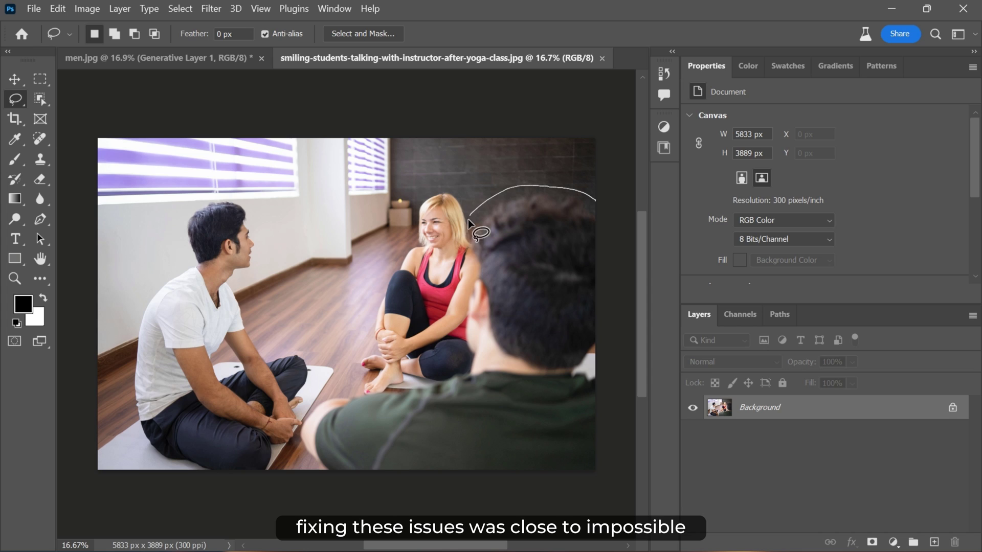
pyautogui.moveTo(472, 269); pyautogui.dragTo(462, 323)
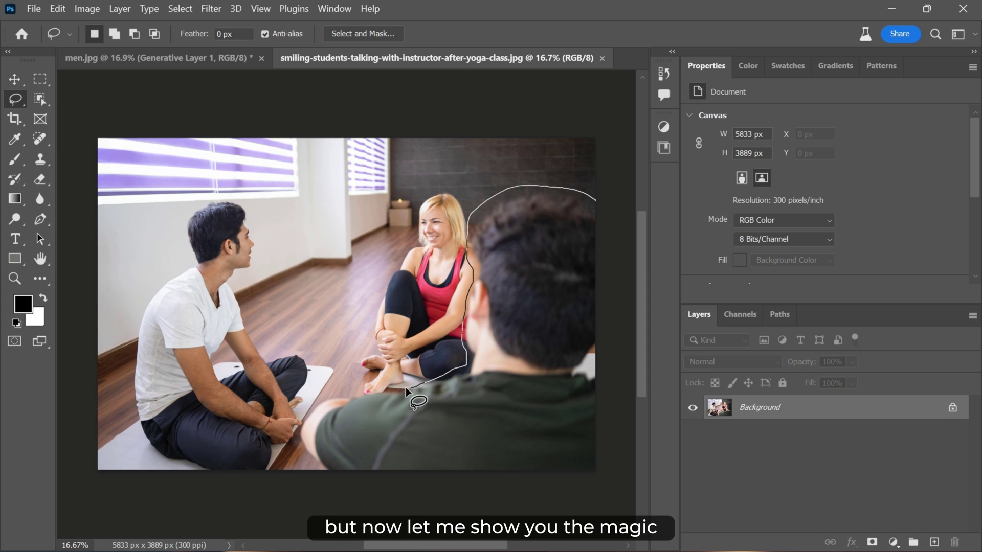
pyautogui.moveTo(360, 389); pyautogui.dragTo(321, 396)
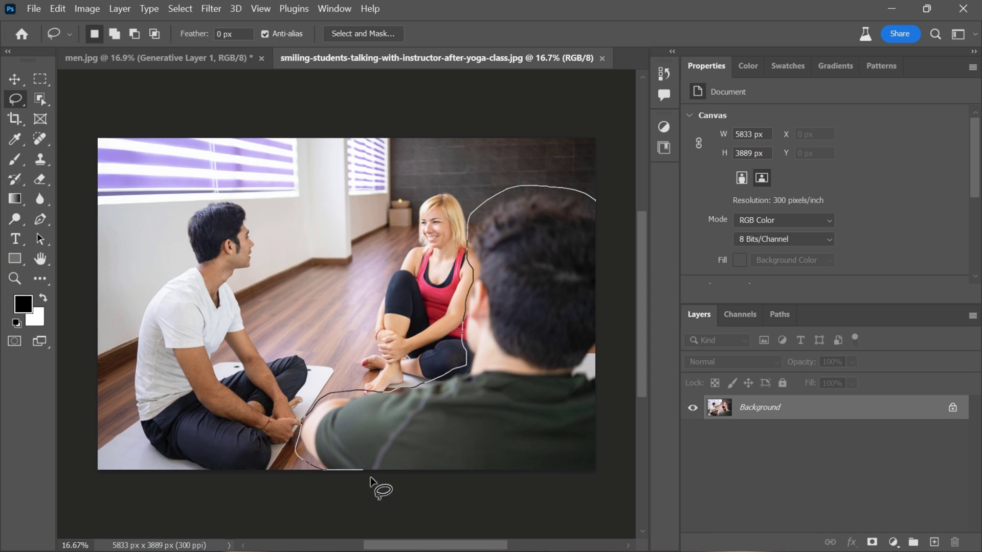
pyautogui.moveTo(370, 477)
pyautogui.mouseDown()
pyautogui.moveTo(634, 490)
pyautogui.moveTo(609, 267)
pyautogui.mouseUp()
pyautogui.moveTo(593, 201); pyautogui.dragTo(594, 201)
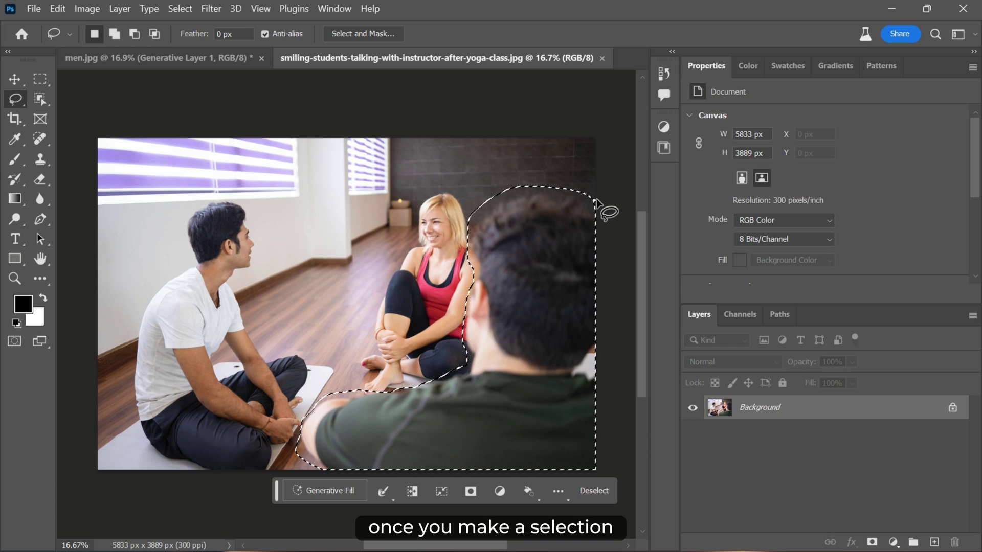
pyautogui.click(348, 488)
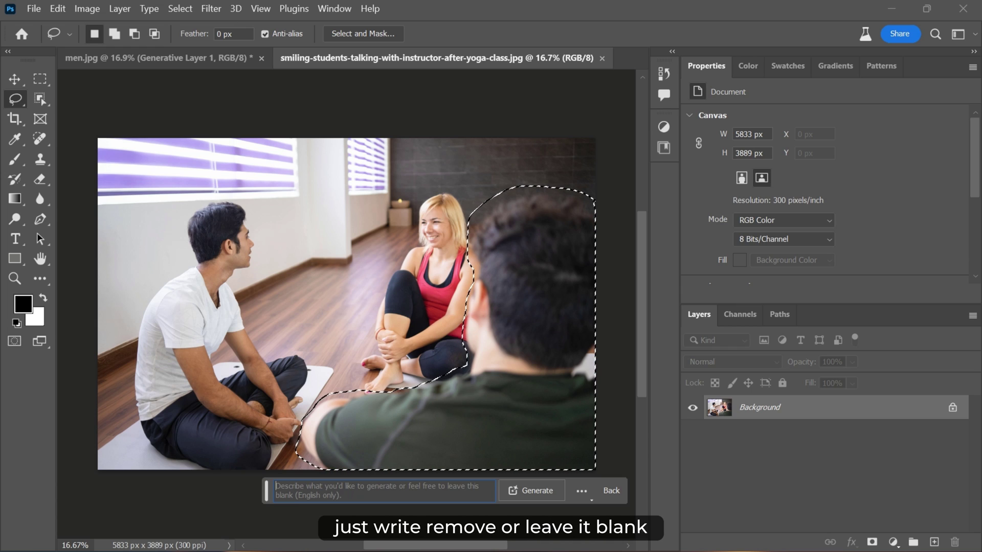
pyautogui.write('remove')
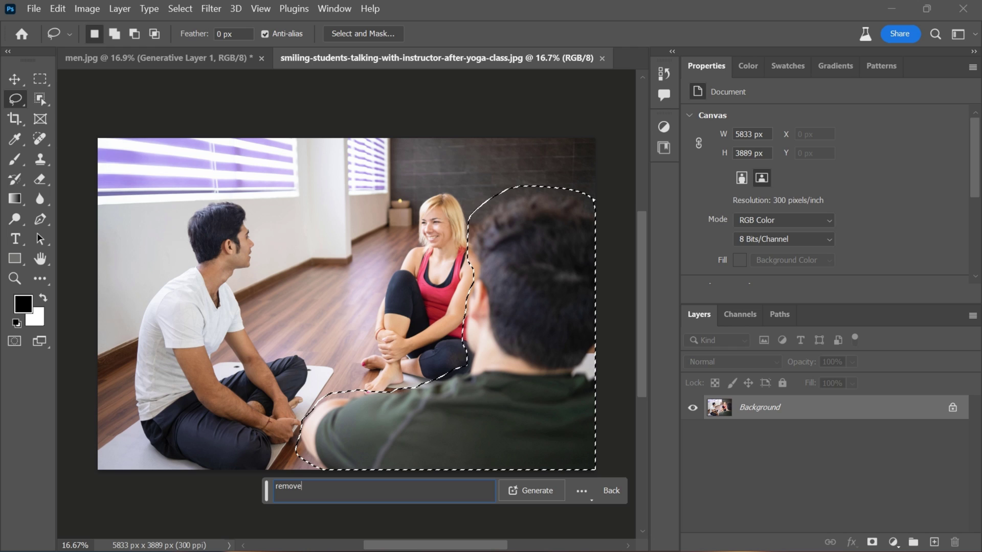
# Generate the removal fill and keep the second variation, showing floor and a longer mat.
pyautogui.click(520, 489)
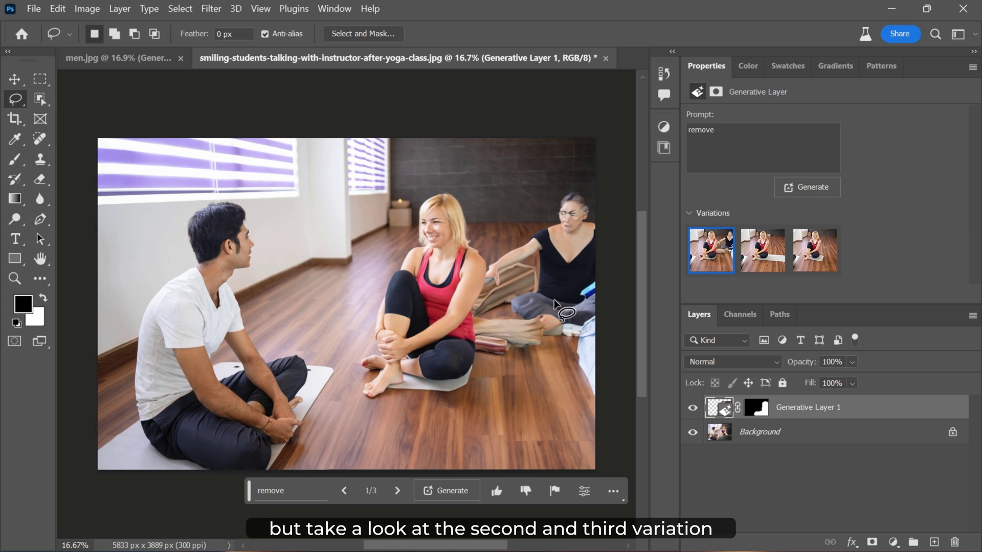
pyautogui.click(767, 261)
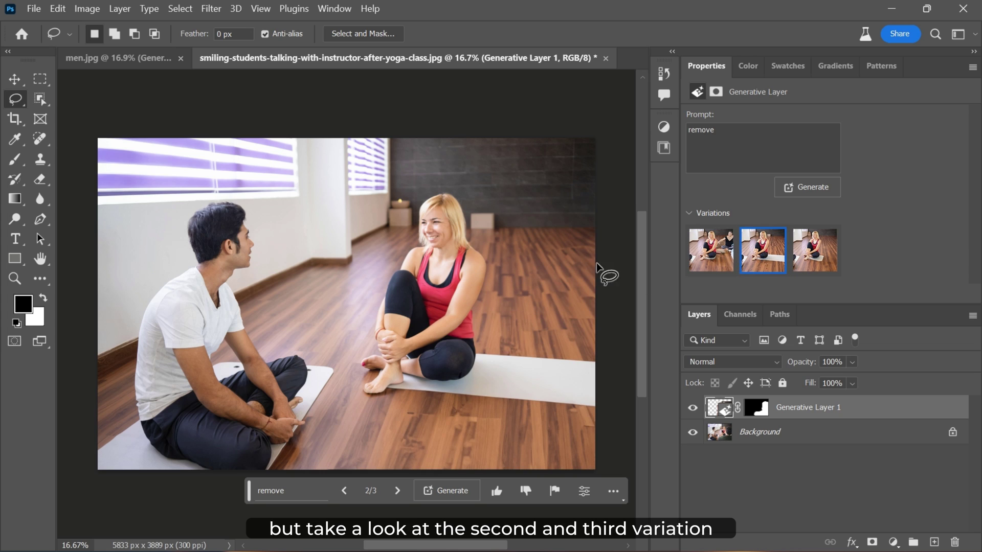
pyautogui.click(815, 255)
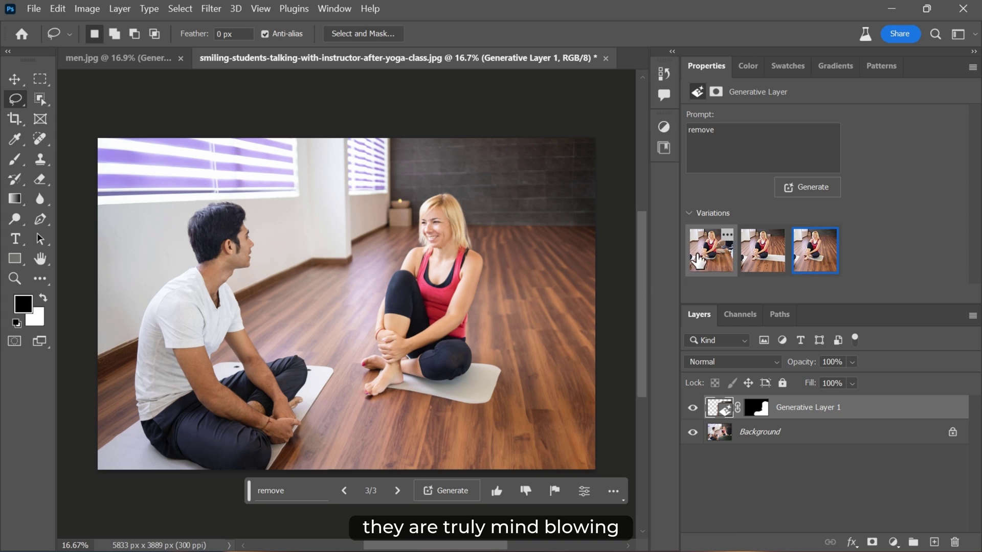
pyautogui.click(762, 251)
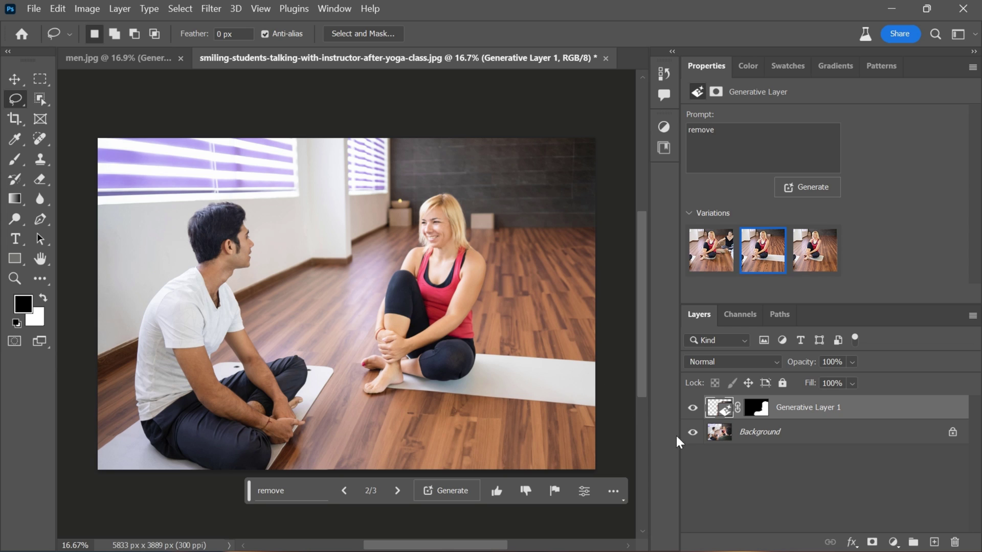
# Toggle layer visibility to compare the original yoga photo with the man-removed version.
pyautogui.click(692, 433)
pyautogui.click(692, 433)
pyautogui.keyDown('alt'); pyautogui.click(692, 432); pyautogui.keyUp('alt')
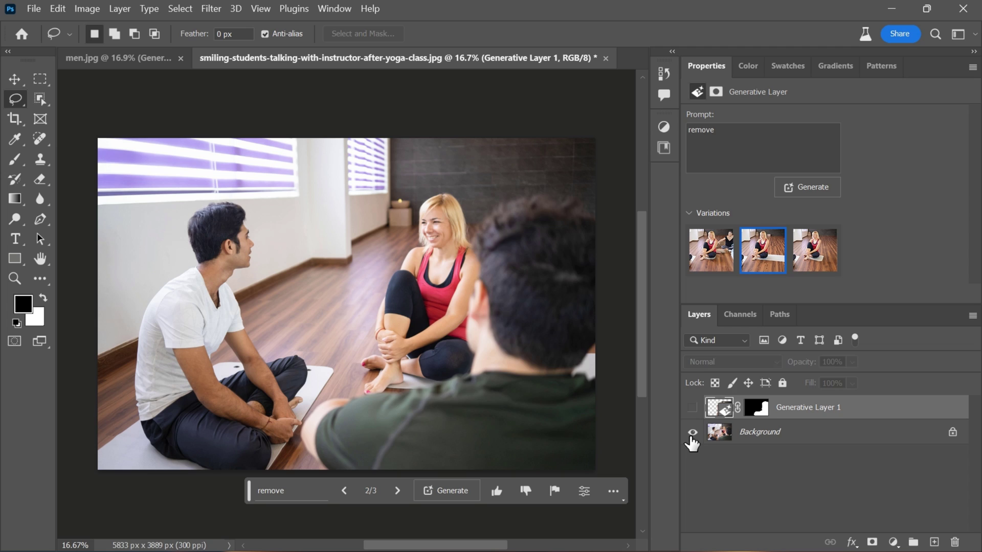
pyautogui.keyDown('alt'); pyautogui.click(692, 432); pyautogui.keyUp('alt')
pyautogui.keyDown('alt'); pyautogui.click(693, 432); pyautogui.keyUp('alt')
pyautogui.keyDown('alt'); pyautogui.click(692, 432); pyautogui.keyUp('alt')
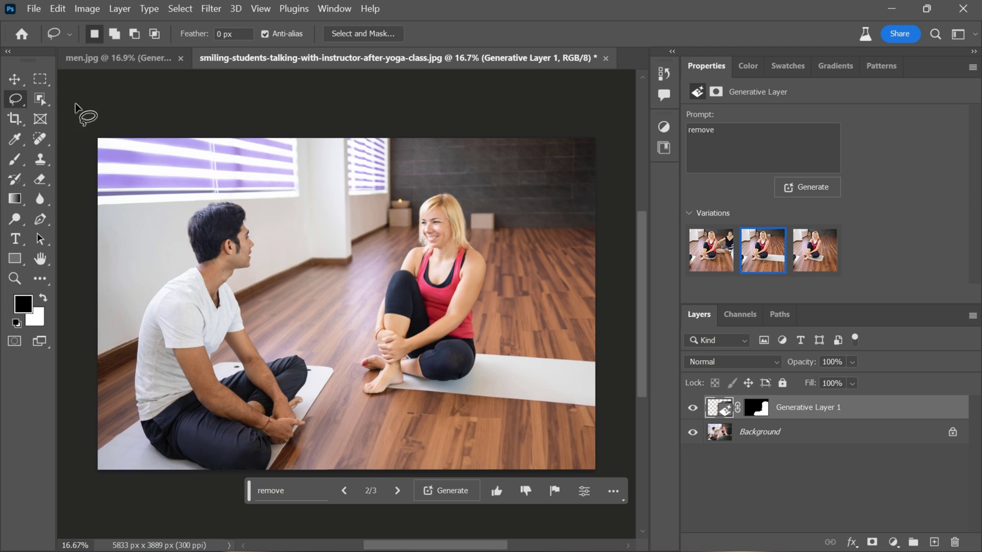
# Open the beach photo brandon-atchison-eexdeq3NleQ-unsplash.jpg from the Home screen.
pyautogui.click(21, 34)
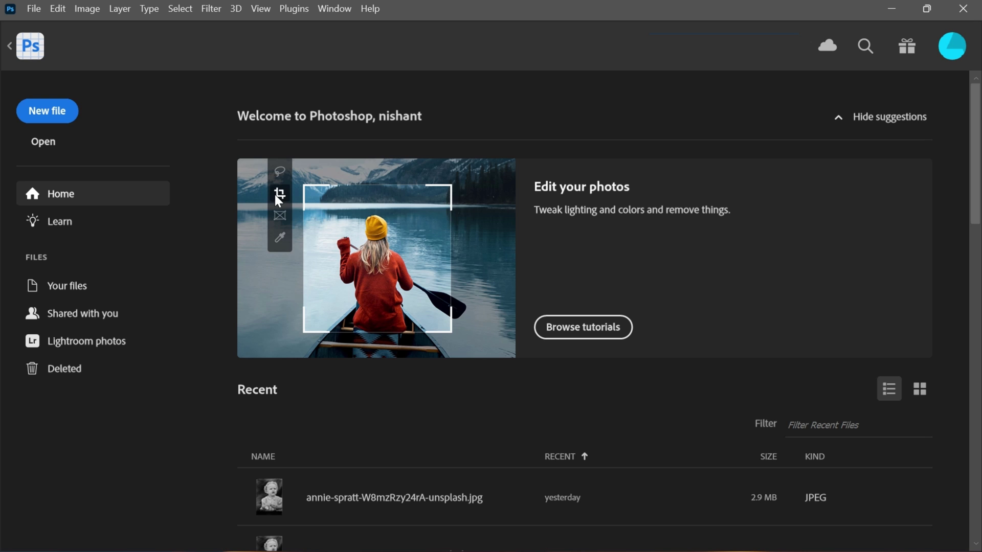
pyautogui.click(47, 143)
pyautogui.click(253, 153)
pyautogui.click(704, 413)
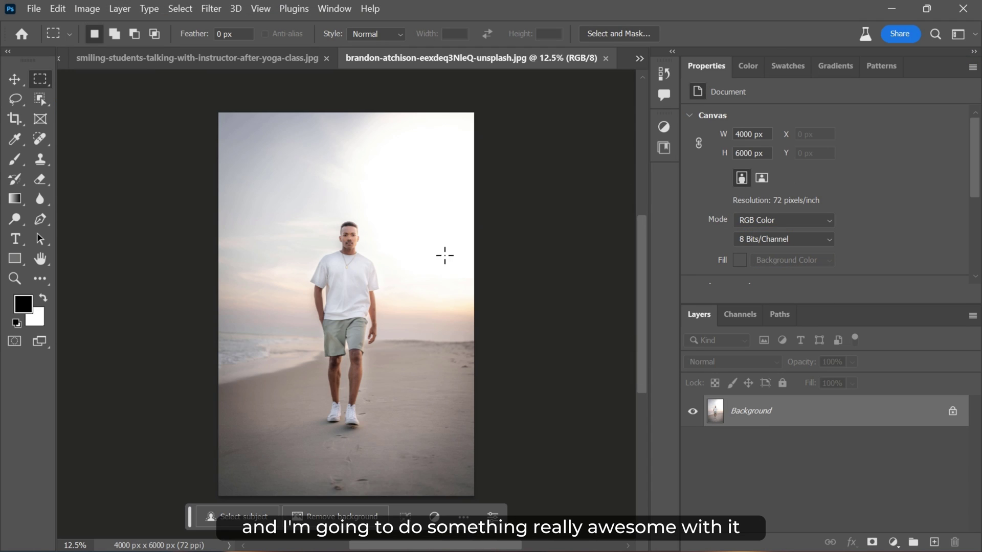
# Crop outward on both sides to widen the beach canvas to 5904 px.
pyautogui.click(14, 118)
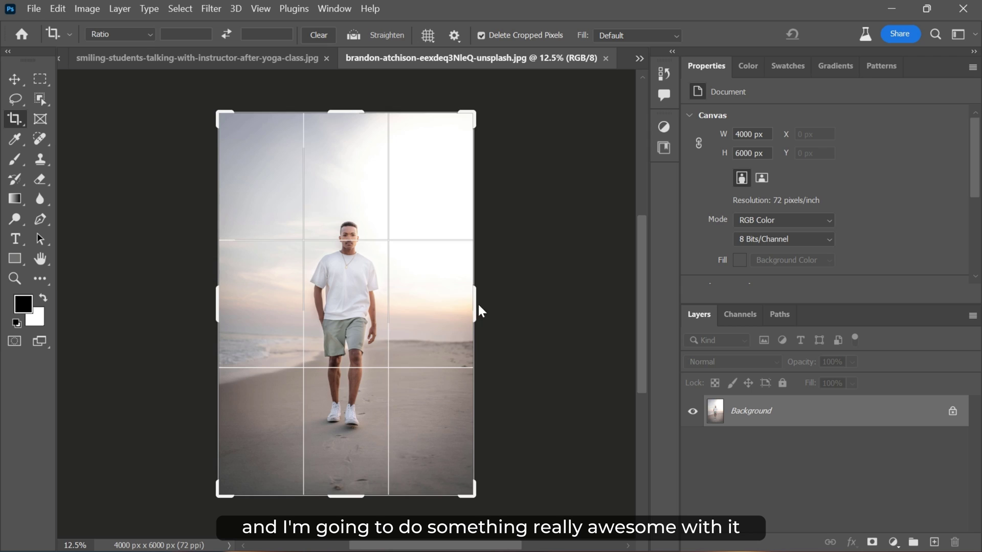
pyautogui.moveTo(477, 302); pyautogui.dragTo(508, 307)
pyautogui.moveTo(189, 304); pyautogui.dragTo(157, 307)
pyautogui.click(845, 35)
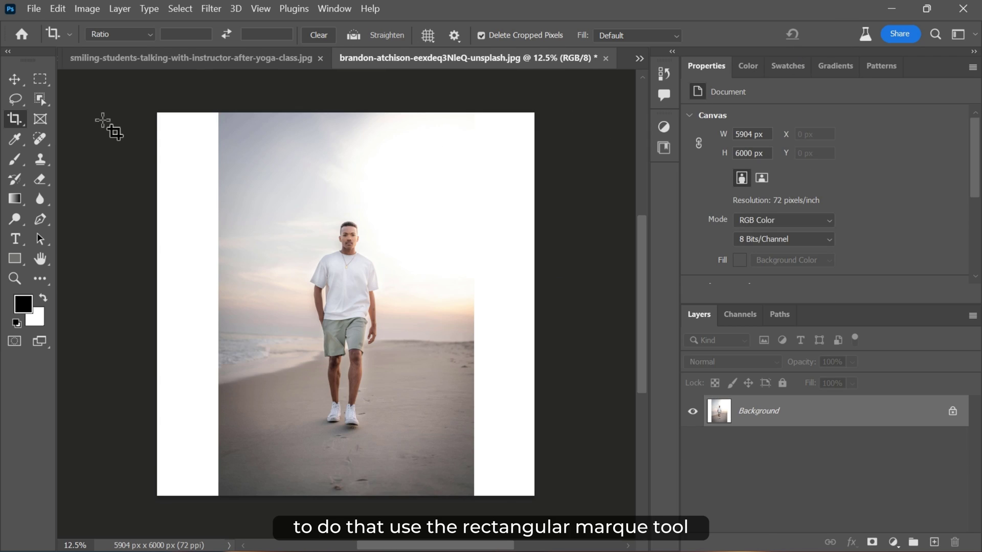
# Marquee both blank side strips and Generative Fill them, keeping the third variation.
pyautogui.click(40, 79)
pyautogui.moveTo(154, 122); pyautogui.dragTo(226, 495)
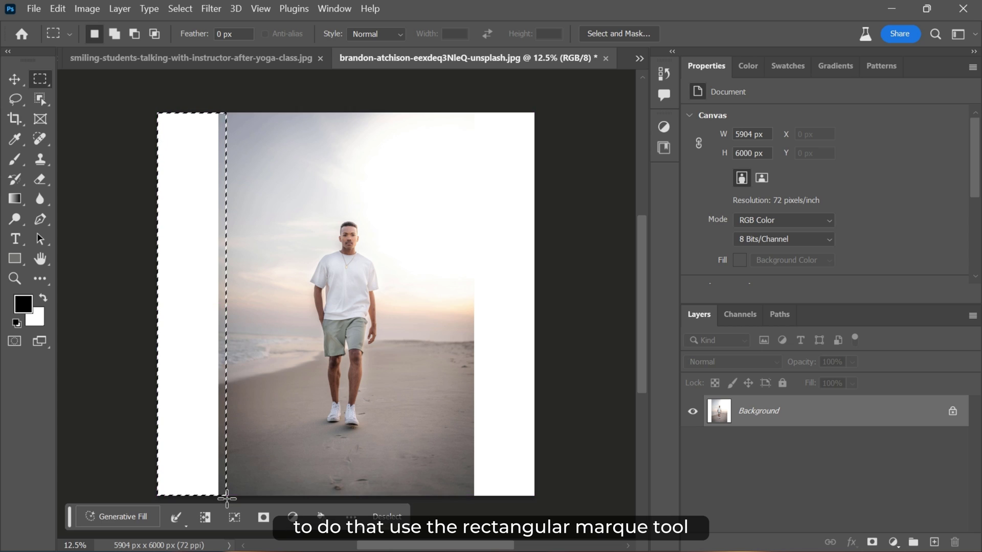
pyautogui.moveTo(458, 96); pyautogui.dragTo(575, 496)
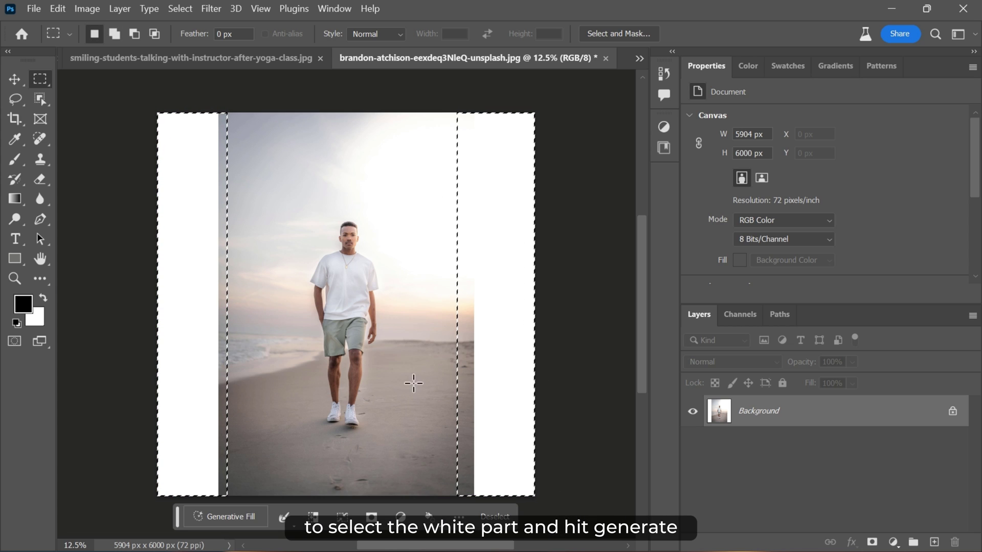
pyautogui.click(218, 513)
pyautogui.click(431, 517)
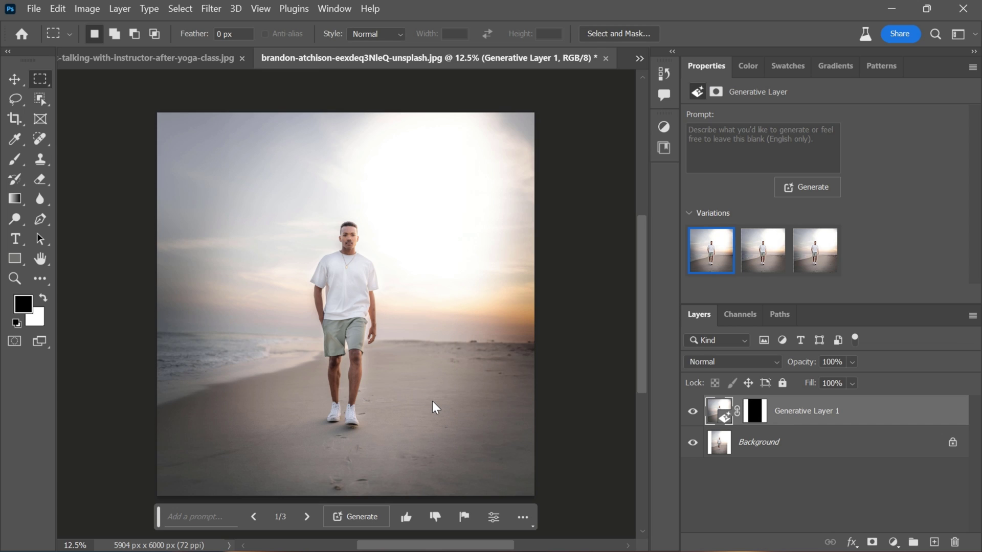
pyautogui.click(765, 256)
pyautogui.click(796, 260)
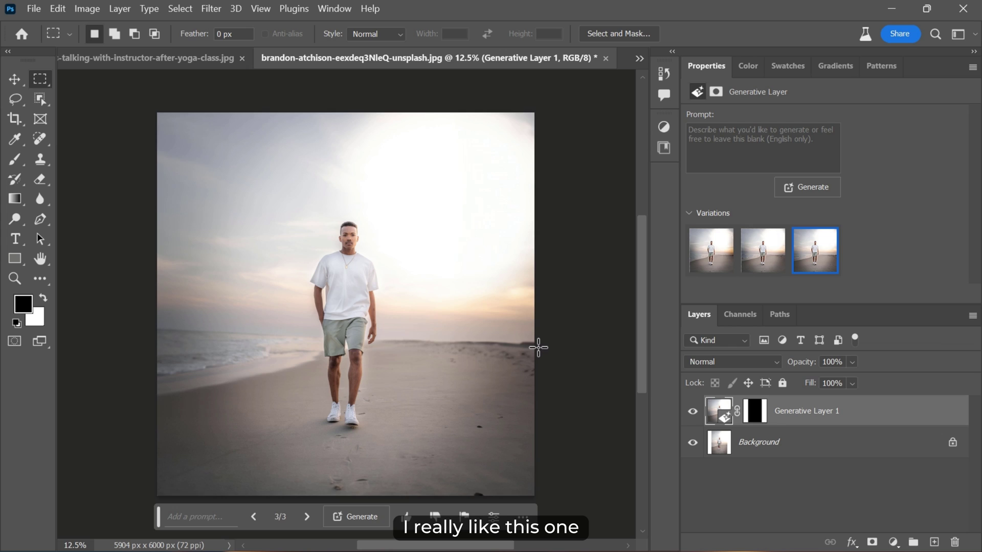
# Select the right-edge sky, generate 'trees', and keep the third palm-tree variation.
pyautogui.moveTo(538, 349); pyautogui.dragTo(440, 146)
pyautogui.click(332, 372)
pyautogui.write('trees')
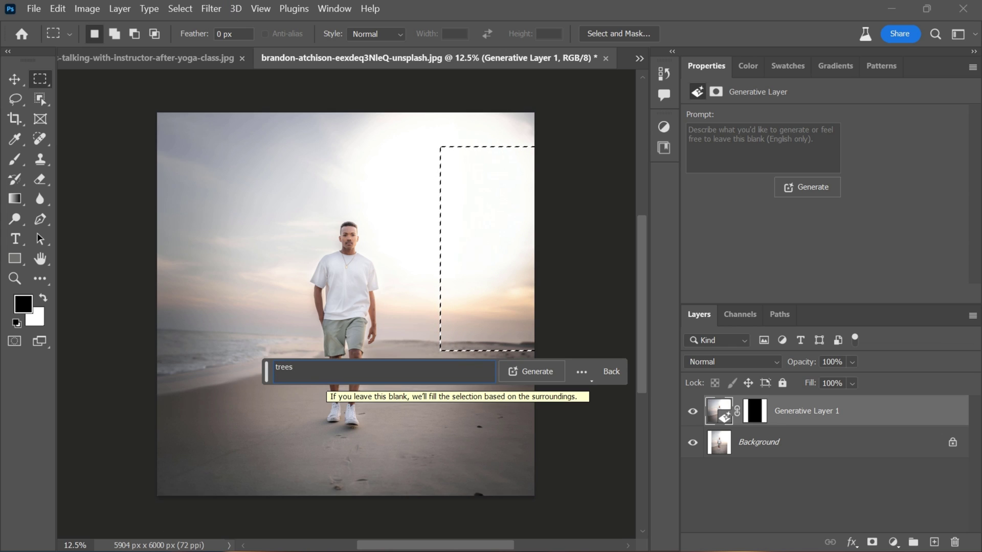
pyautogui.click(538, 371)
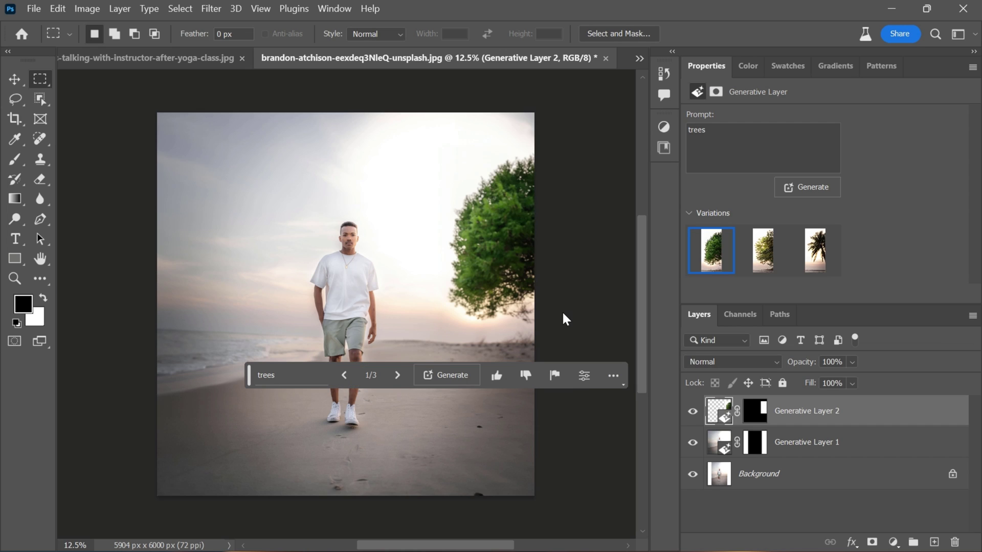
pyautogui.click(815, 258)
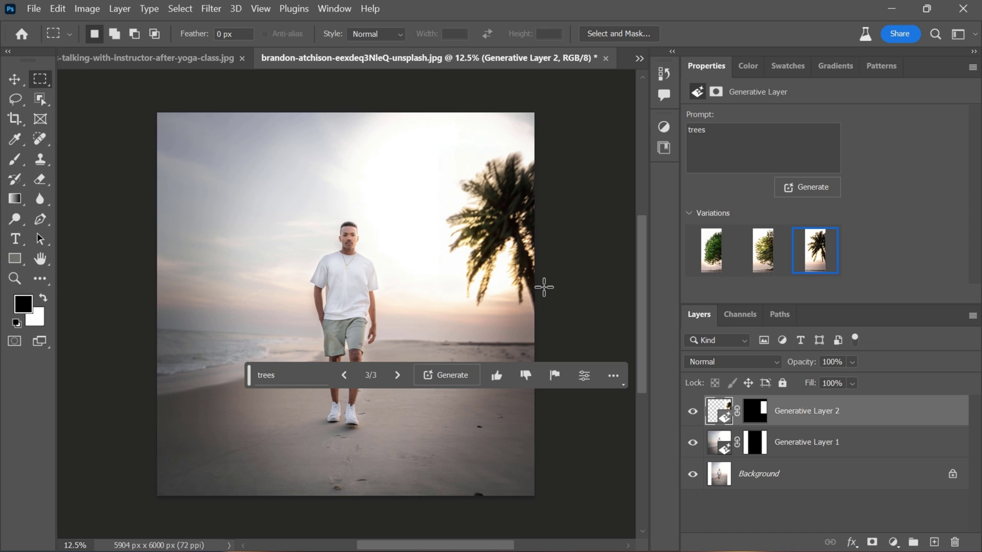
# Lasso the lower-right sand with freehand selection and generate a 'car' there with Generative Fill.
pyautogui.rightClick(15, 99)
pyautogui.click(77, 97)
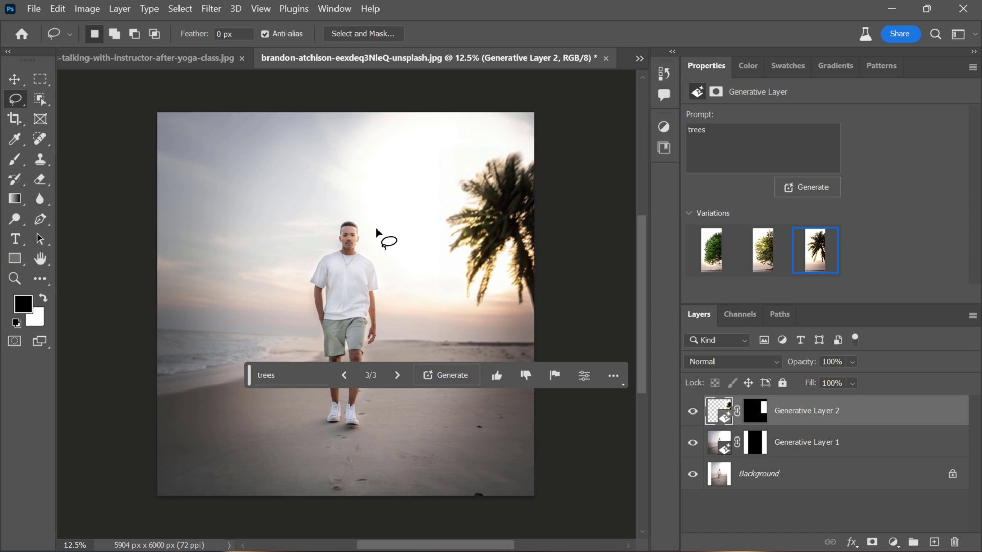
pyautogui.moveTo(545, 275); pyautogui.dragTo(465, 275)
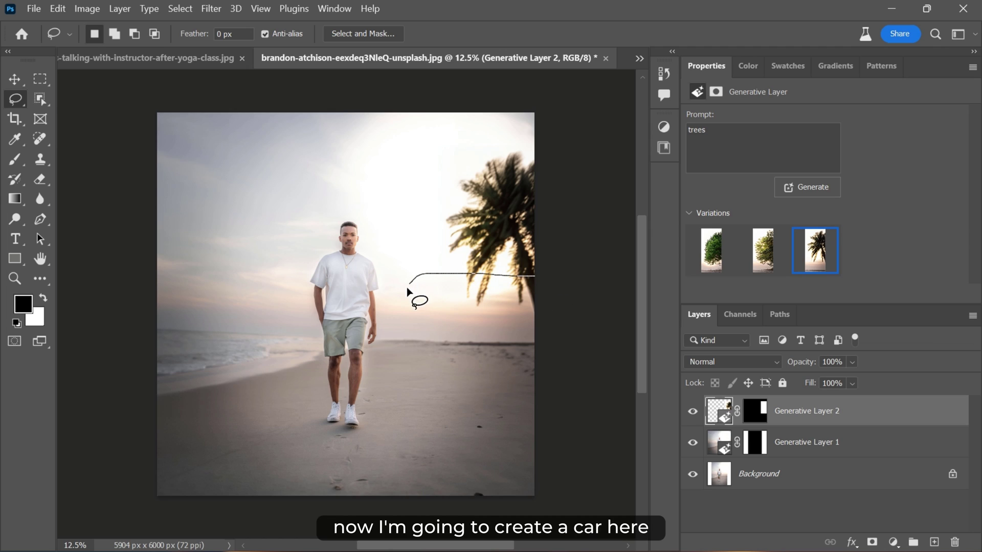
pyautogui.moveTo(459, 451); pyautogui.dragTo(574, 476)
pyautogui.write('car')
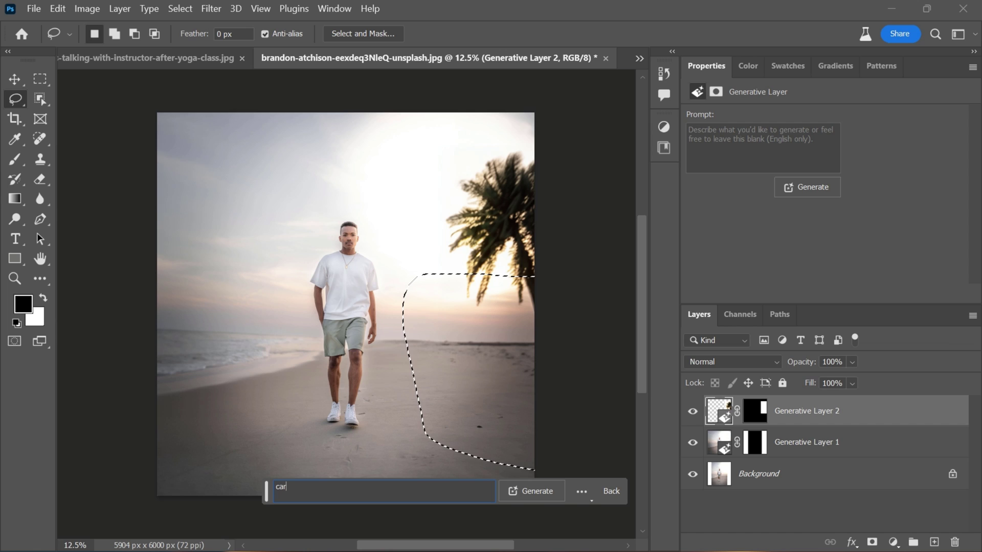
pyautogui.click(540, 491)
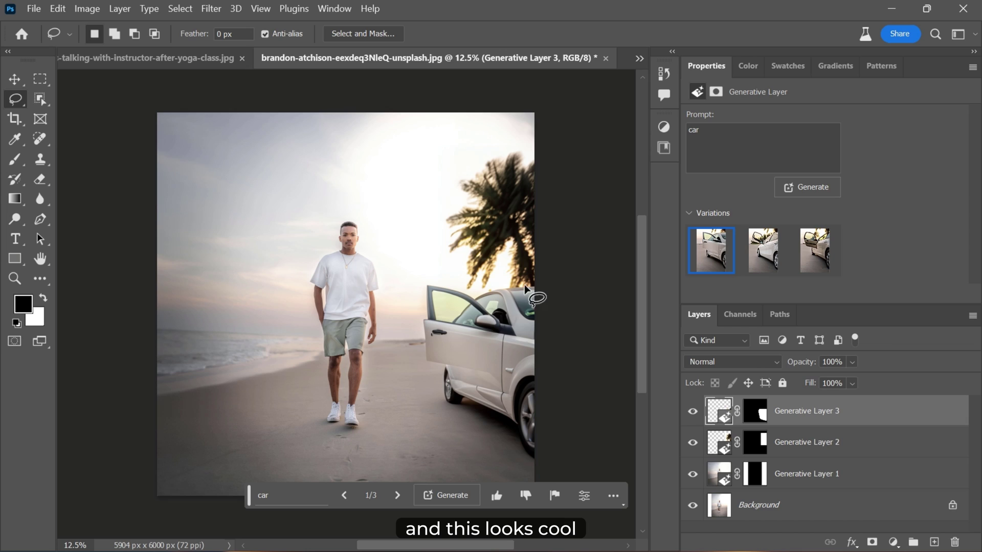
# Preview the second and third car variations, then settle on the first white car.
pyautogui.click(770, 258)
pyautogui.click(817, 262)
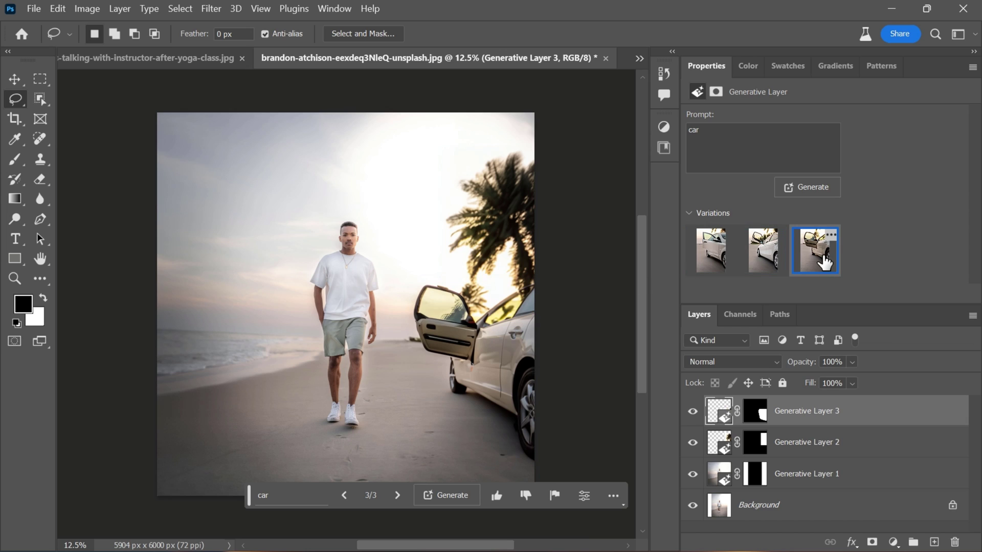
pyautogui.click(717, 261)
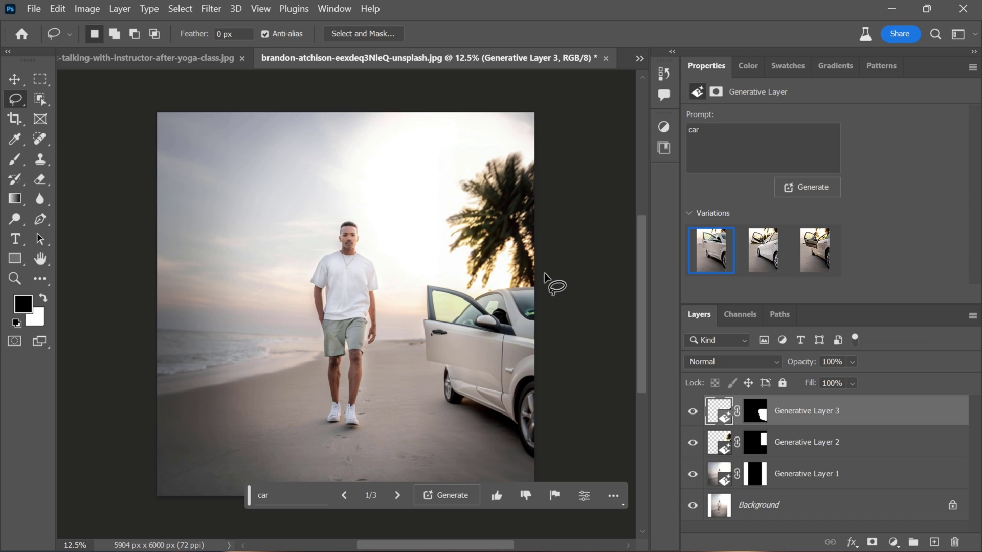
# Lasso the left sea horizon, generate an 'island', and keep the third rocky-island variation.
pyautogui.moveTo(143, 341); pyautogui.dragTo(217, 330)
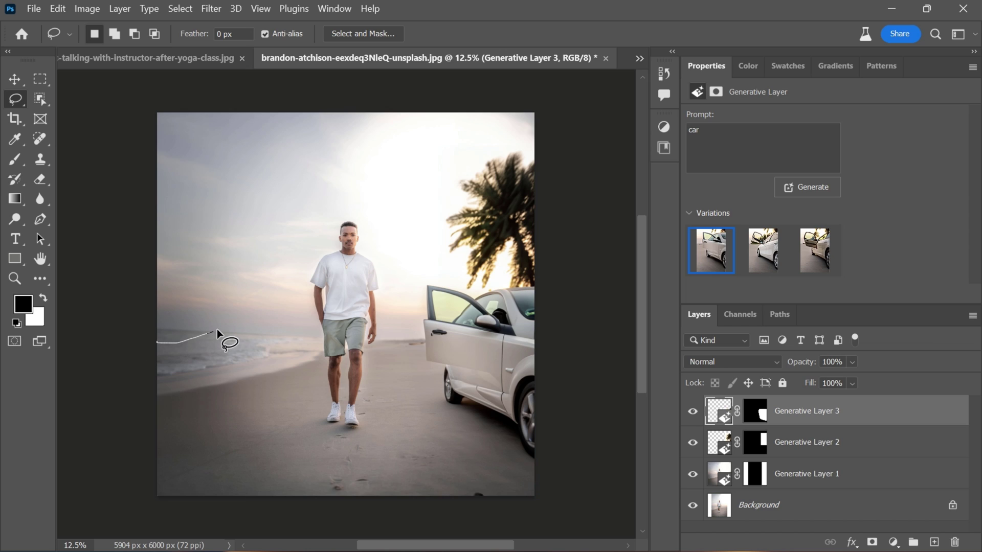
pyautogui.moveTo(186, 296); pyautogui.dragTo(133, 294)
pyautogui.click(126, 357)
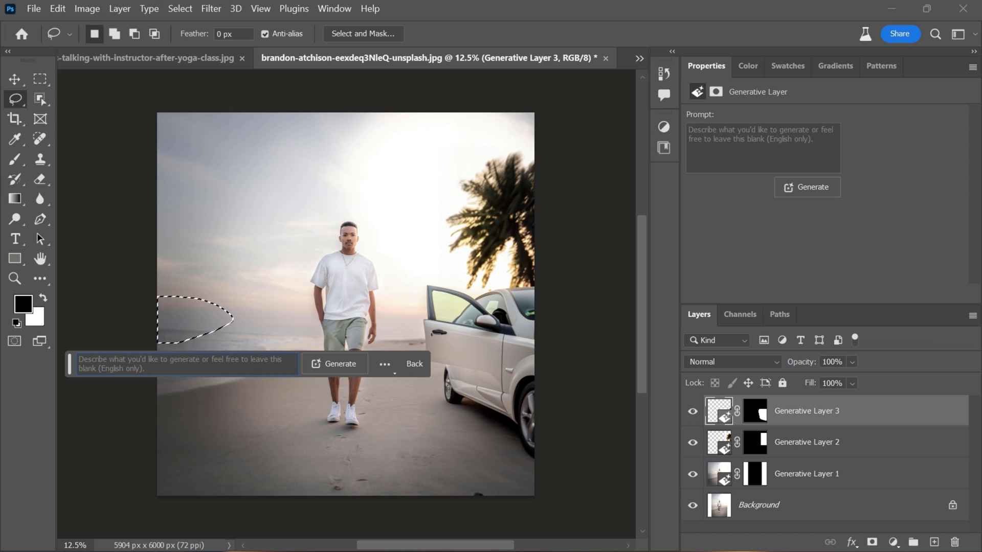
pyautogui.write('island')
pyautogui.click(338, 364)
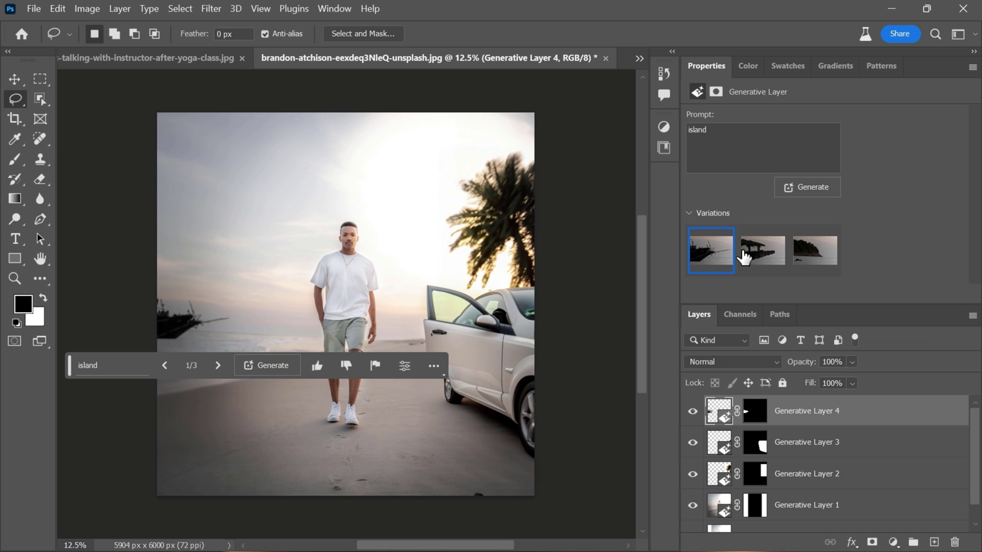
pyautogui.click(810, 251)
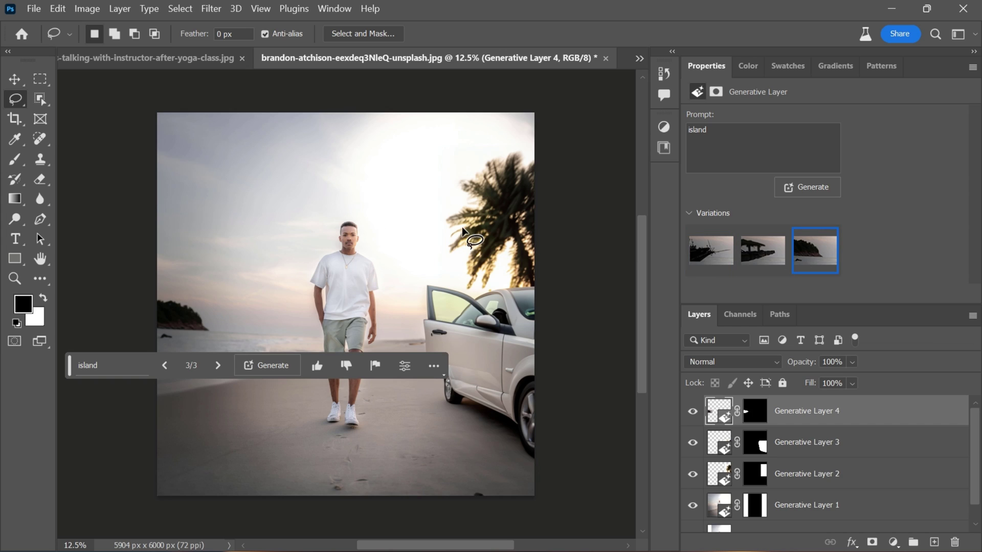
pyautogui.scroll(-1, 396, 277)
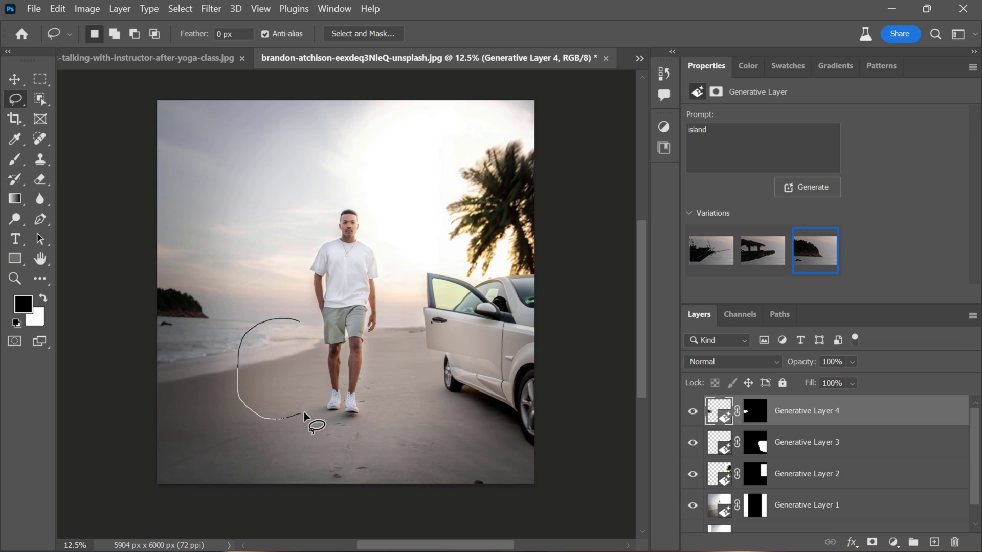
# Lasso the sand left of the man, generate a 'dog', and choose the black dog variation.
pyautogui.moveTo(318, 345); pyautogui.dragTo(295, 318)
pyautogui.click(177, 432)
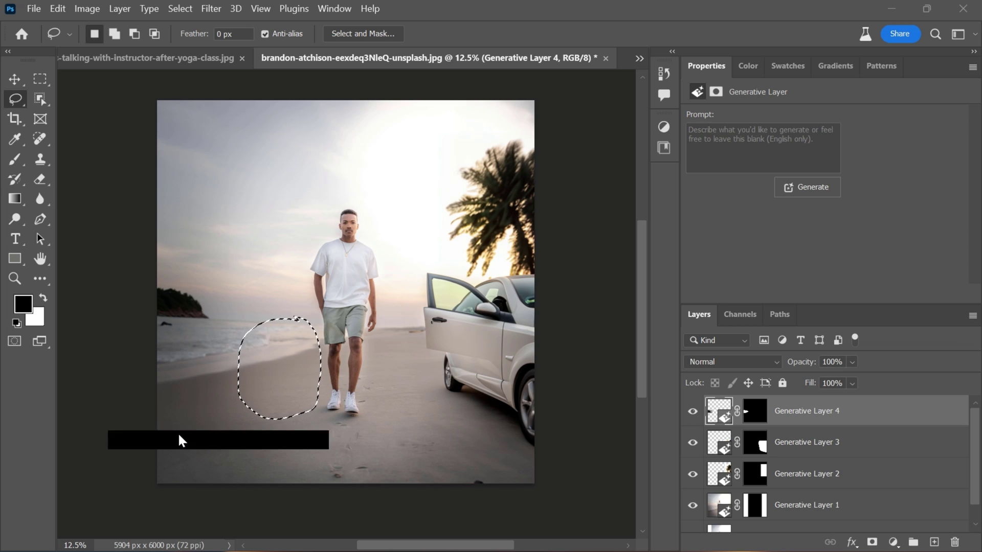
pyautogui.write('dog')
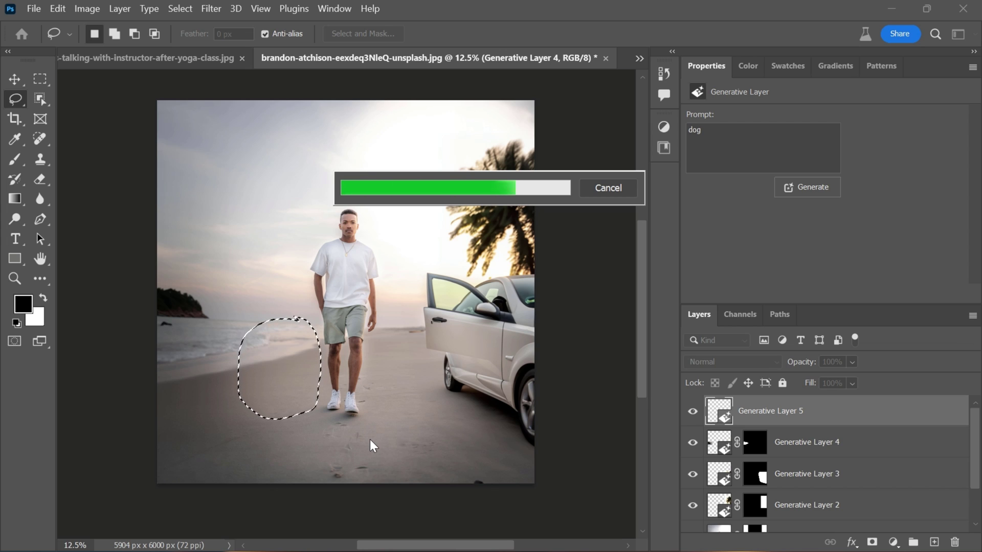
pyautogui.hotkey('ctrl', '0')
pyautogui.click(760, 265)
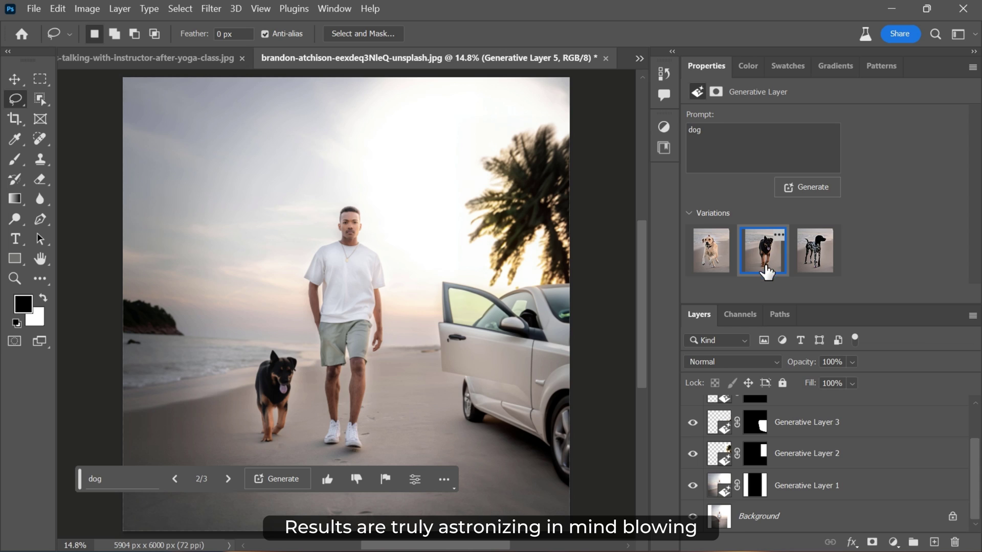
# Hide the generated layers to show the original photo, then restore extensions, palm tree, car, island and dog.
pyautogui.keyDown('alt'); pyautogui.click(692, 517); pyautogui.keyUp('alt')
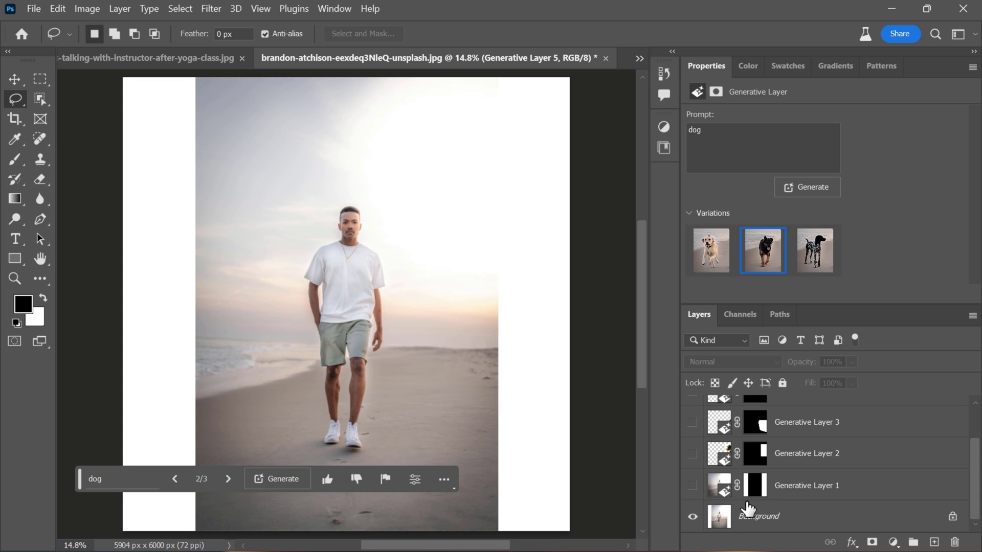
pyautogui.click(693, 486)
pyautogui.click(692, 454)
pyautogui.scroll(1, 718, 461)
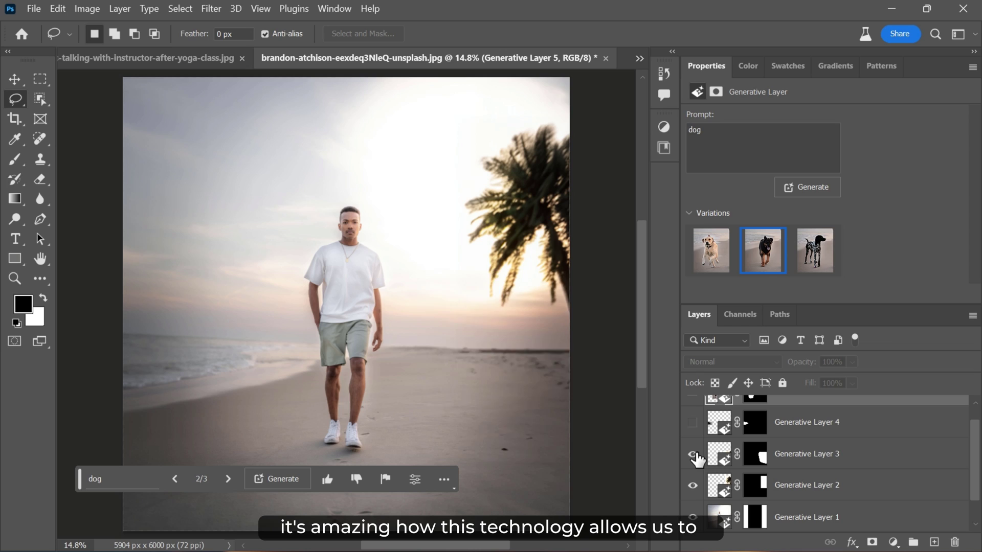
pyautogui.click(692, 455)
pyautogui.click(693, 422)
pyautogui.scroll(1, 694, 424)
pyautogui.click(692, 411)
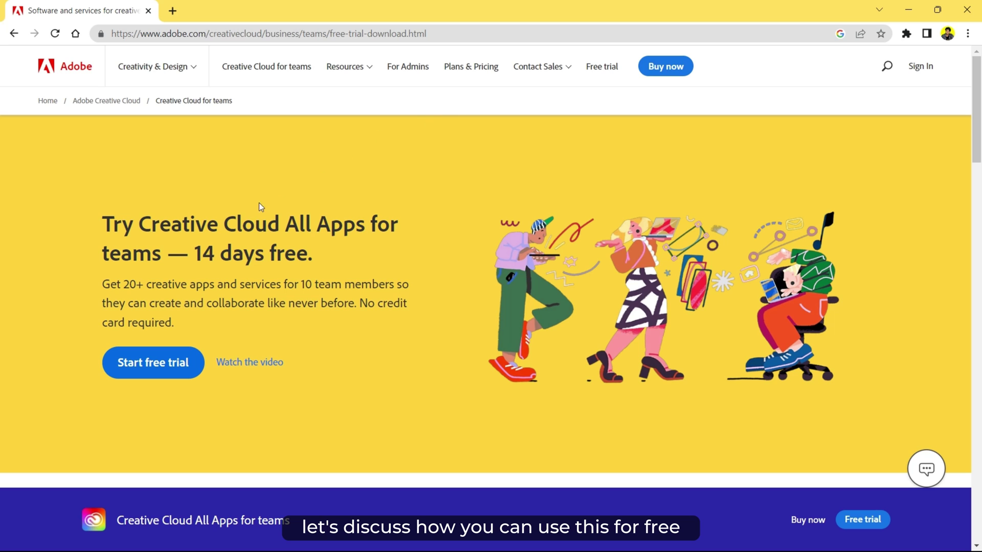
# Highlight '14 days free.' and 'No credit card required.' on the Creative Cloud trial page, then open a new tab.
pyautogui.scroll(-3, 209, 245)
pyautogui.scroll(2, 209, 244)
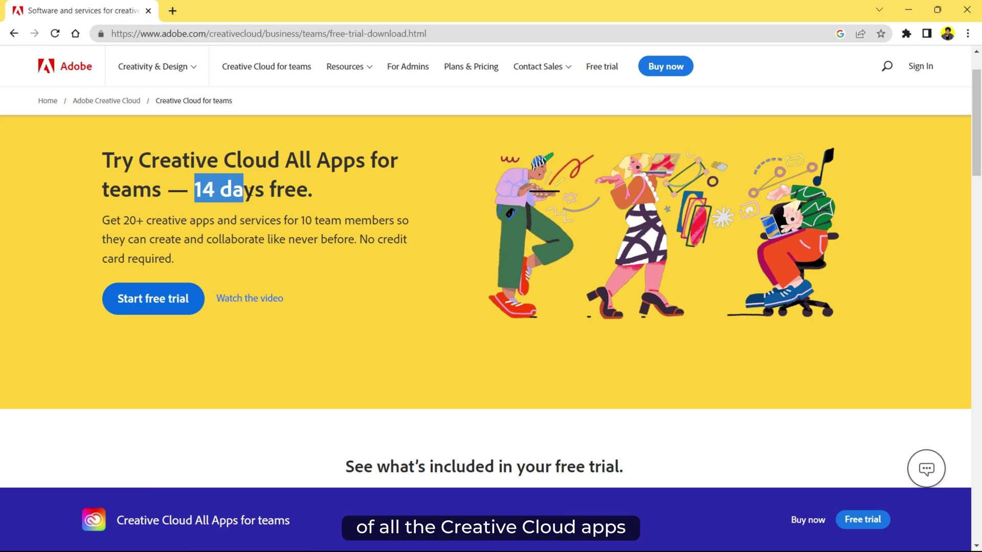
pyautogui.moveTo(243, 190); pyautogui.dragTo(313, 192)
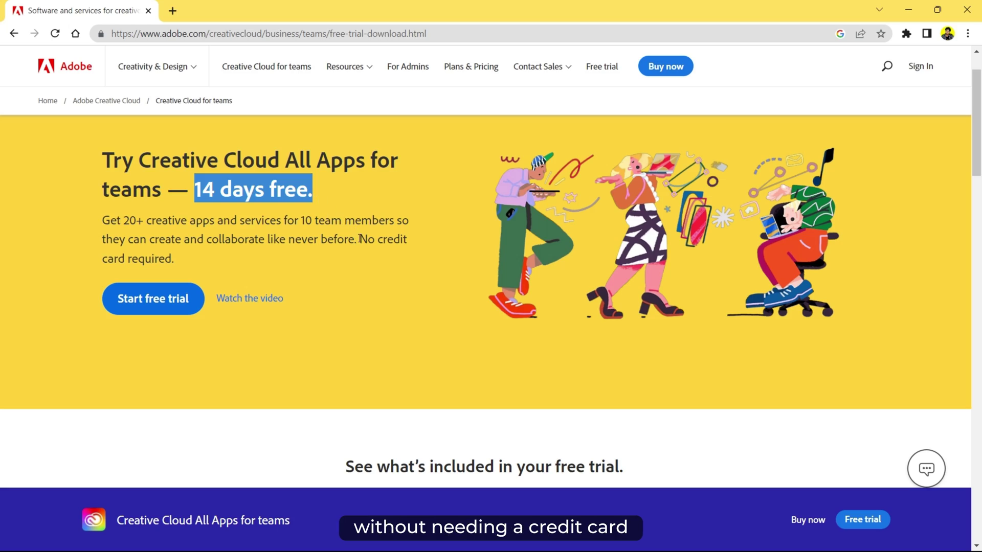
pyautogui.moveTo(359, 239); pyautogui.dragTo(398, 270)
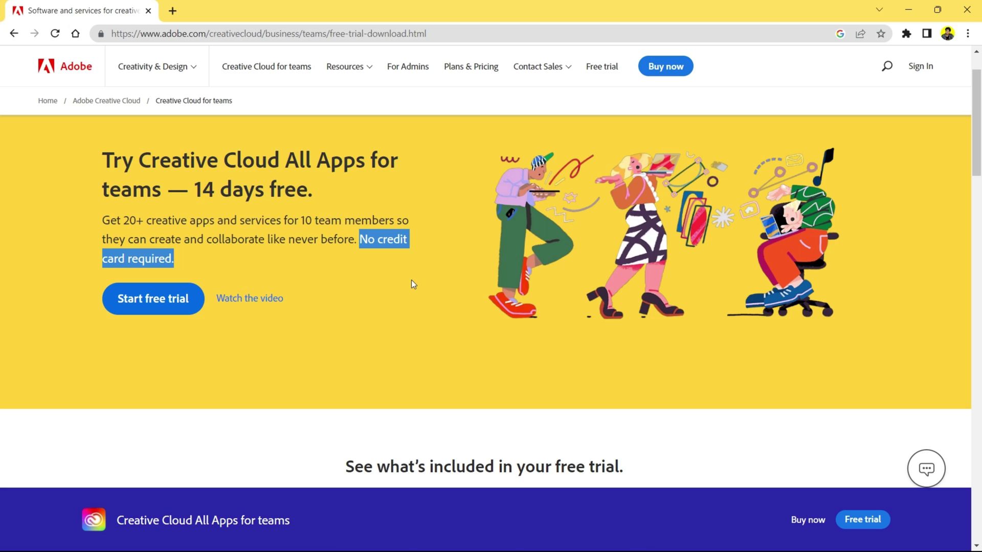
pyautogui.click(172, 11)
# Search Google for 'adobe firefly' and go through the result to the Firefly (beta) home page.
pyautogui.write('adobe firefly')
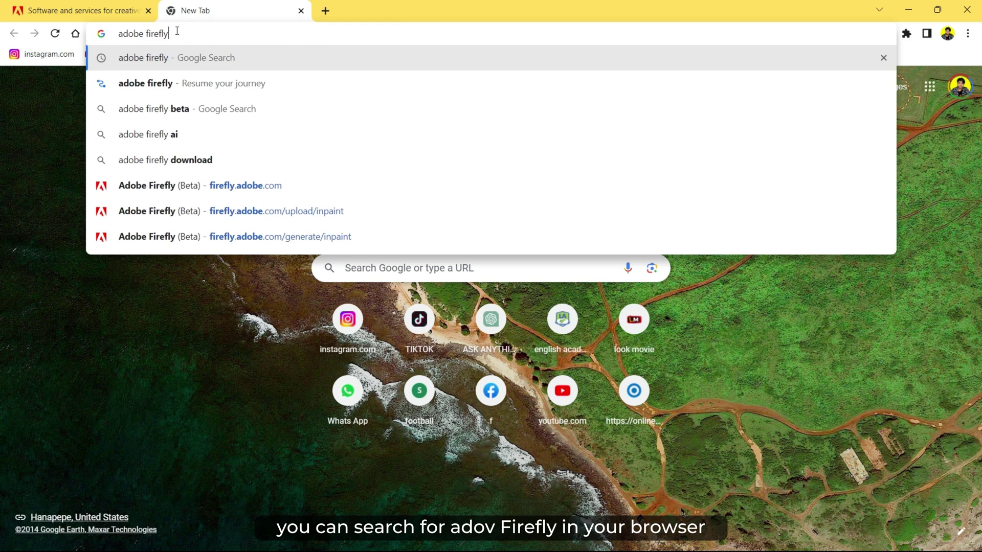
pyautogui.press('Return')
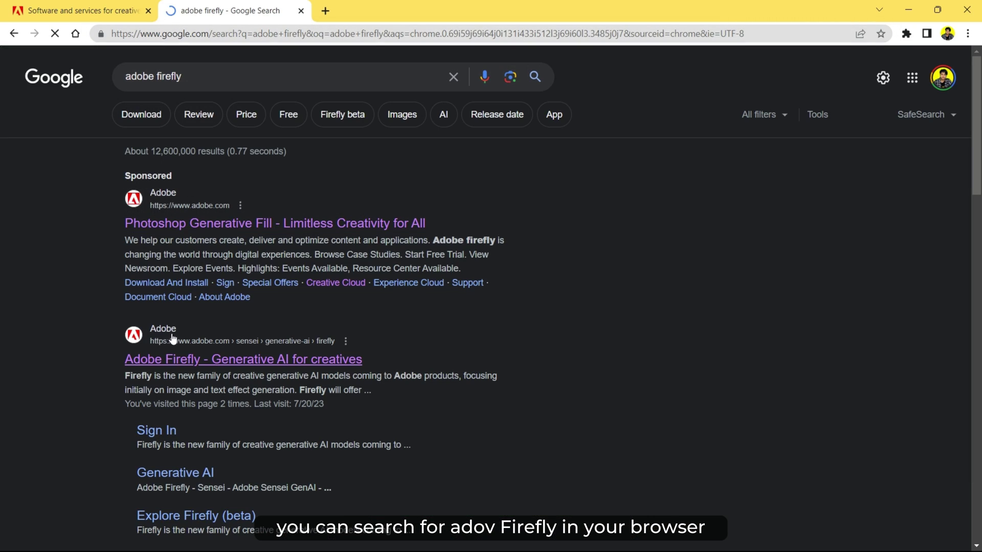
pyautogui.click(171, 358)
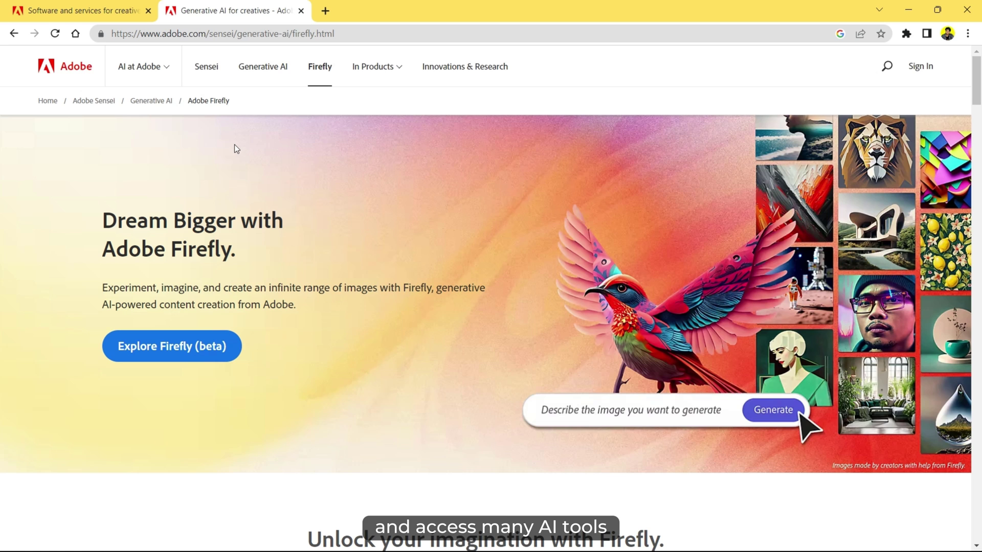
pyautogui.click(177, 348)
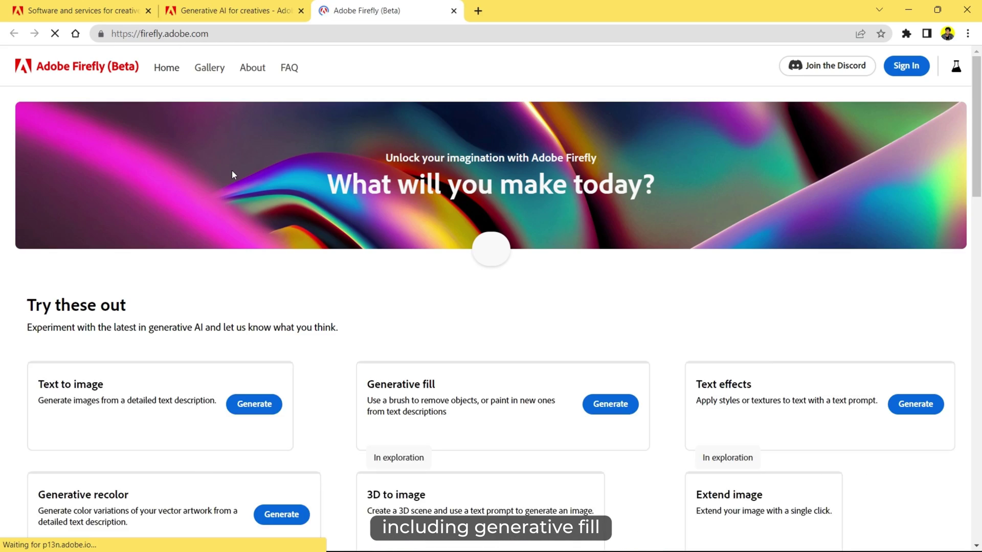
pyautogui.scroll(-4, 372, 391)
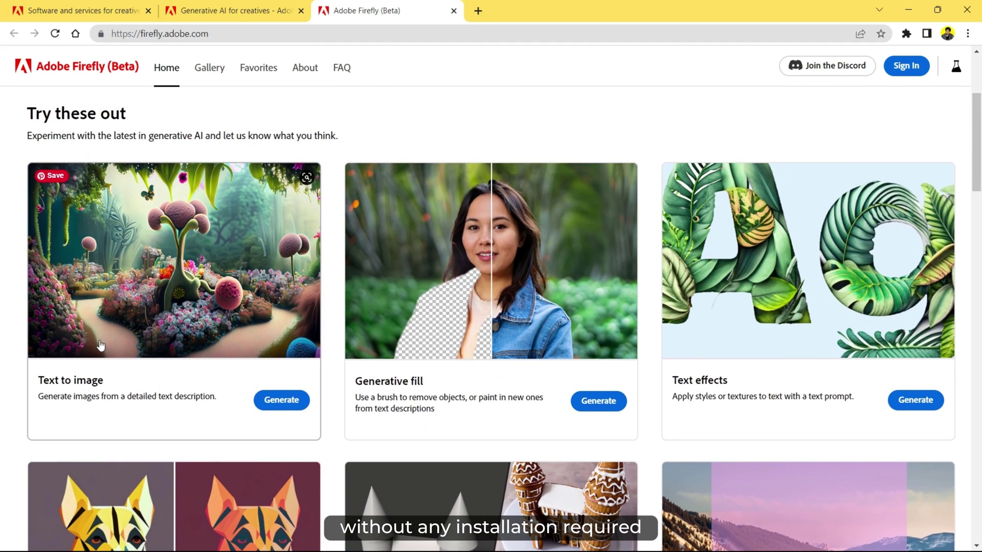